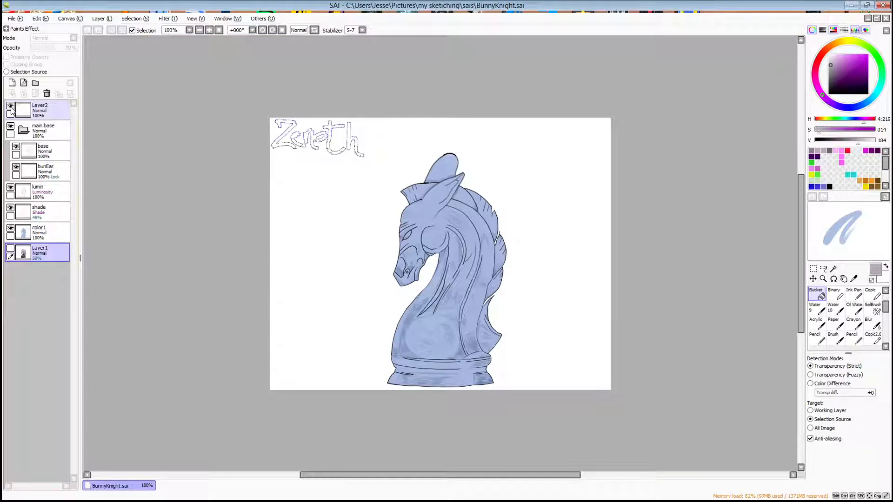
Step: Hide Layer2 and toggle the main base folder's visibility to compare the chess knight with and without line art
{"action": "left_click", "coordinate": [10, 107]}
{"action": "left_click", "coordinate": [10, 126]}
{"action": "left_click", "coordinate": [16, 146]}
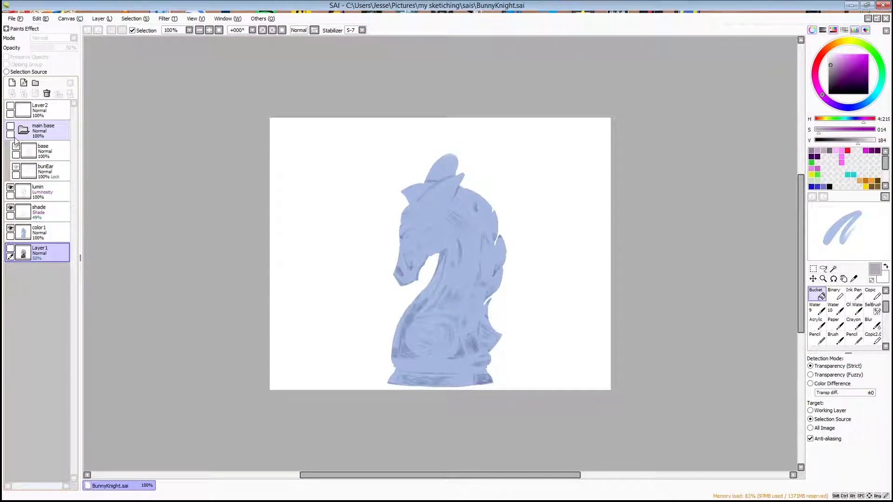
{"action": "left_click", "coordinate": [10, 129]}
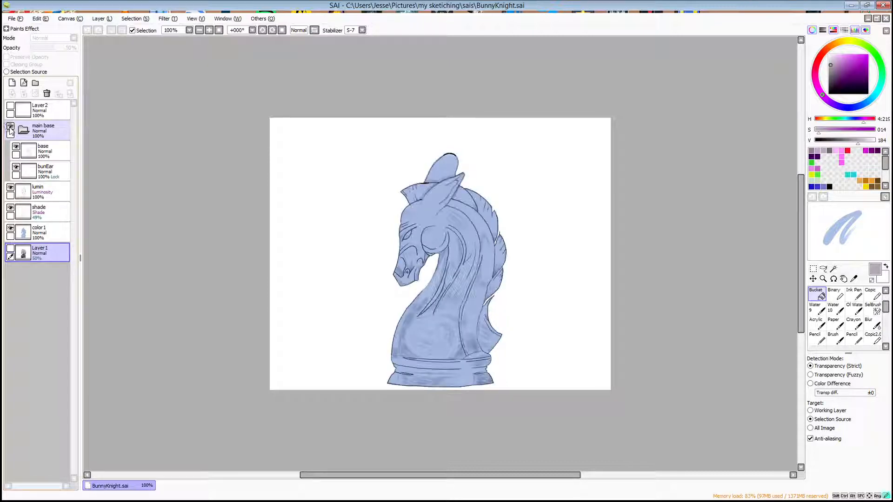
{"action": "left_click", "coordinate": [10, 129]}
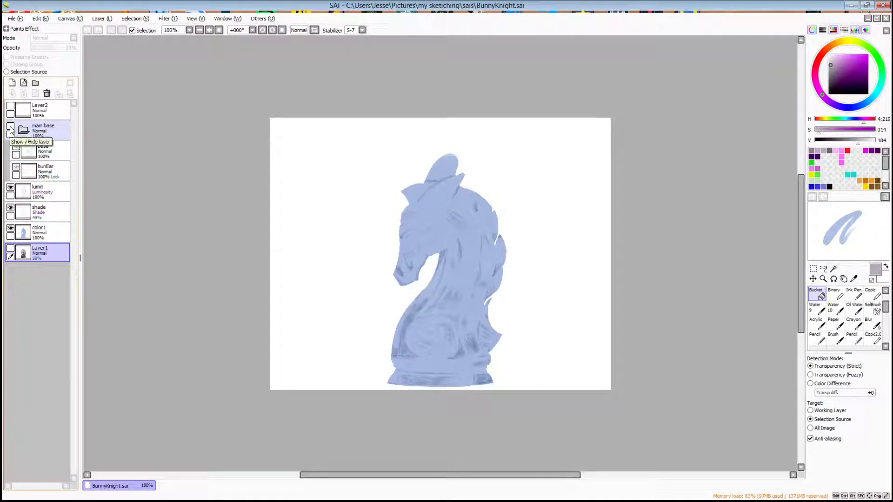
{"action": "left_click", "coordinate": [10, 129]}
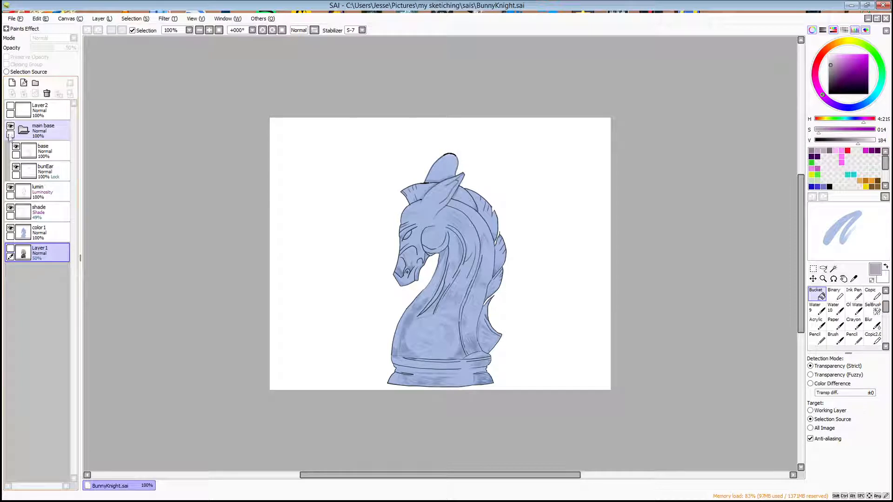
Step: Toggle the bunEar and base layers one at a time to check which outlines each contains
{"action": "left_click", "coordinate": [16, 168]}
{"action": "left_click", "coordinate": [16, 168]}
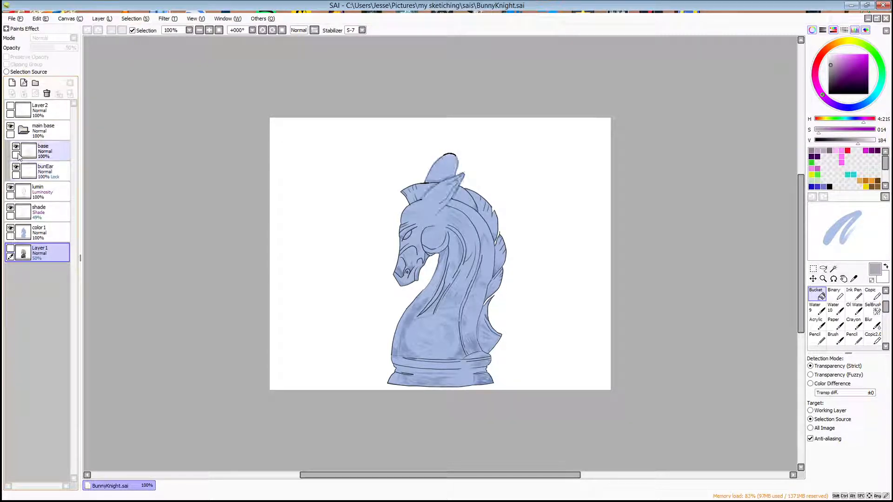
{"action": "left_click", "coordinate": [16, 148]}
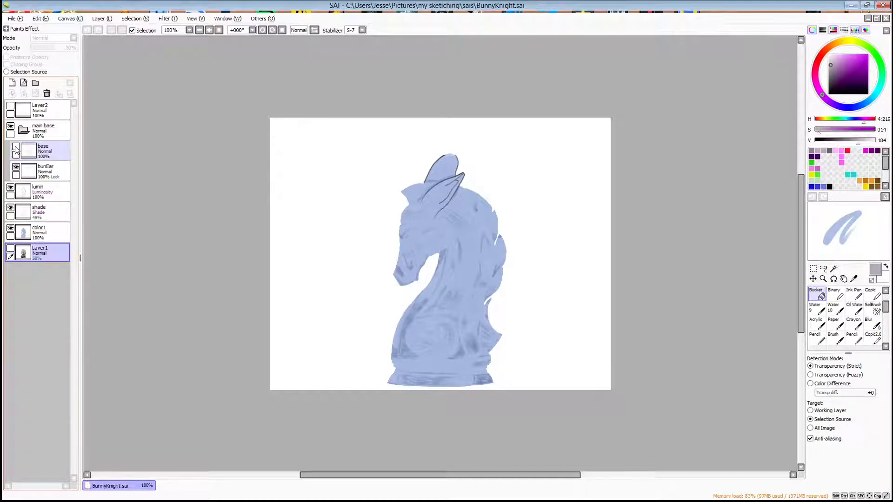
{"action": "left_click", "coordinate": [16, 148]}
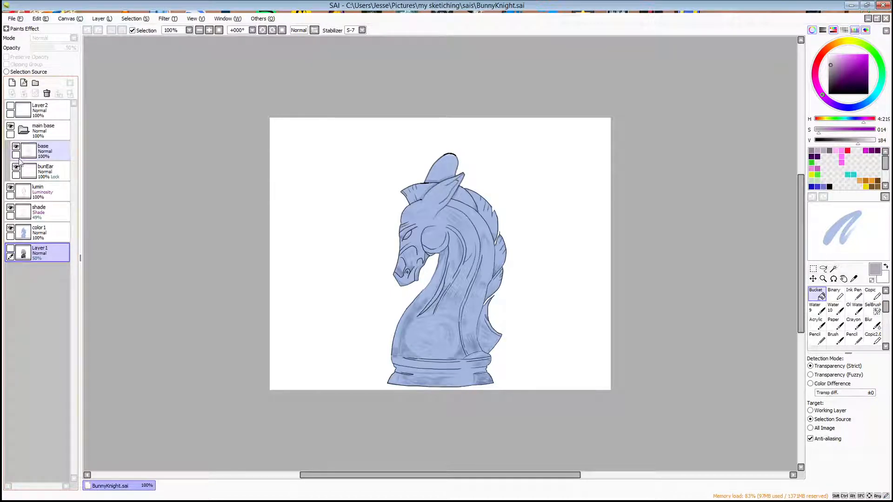
Step: Hide the lumin and shade layers, keep color1 visible, and collapse the main base folder
{"action": "left_click", "coordinate": [10, 189]}
{"action": "left_click", "coordinate": [10, 210]}
{"action": "left_click", "coordinate": [10, 230]}
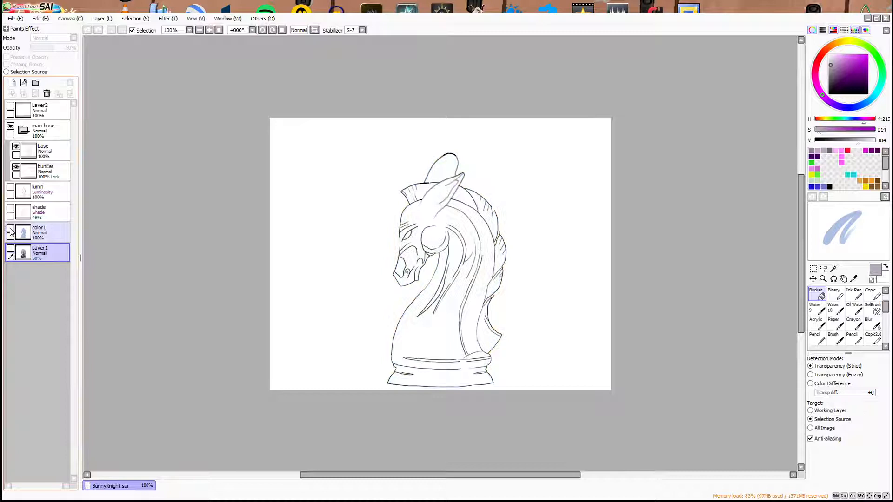
{"action": "left_click", "coordinate": [10, 230]}
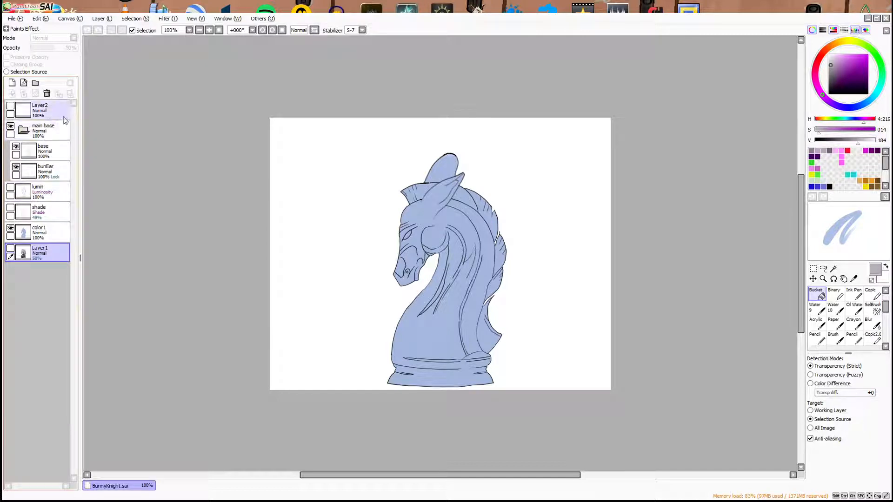
{"action": "left_click", "coordinate": [22, 132]}
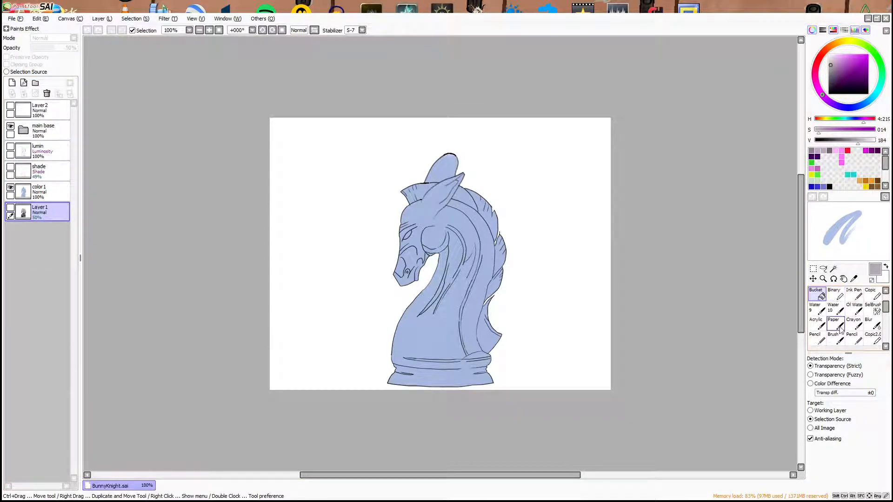
Step: Choose the Copic2.0 brush and reduce its size to 35
{"action": "left_click_drag", "start_coordinate": [886, 313], "coordinate": [886, 318]}
{"action": "left_click", "coordinate": [873, 308]}
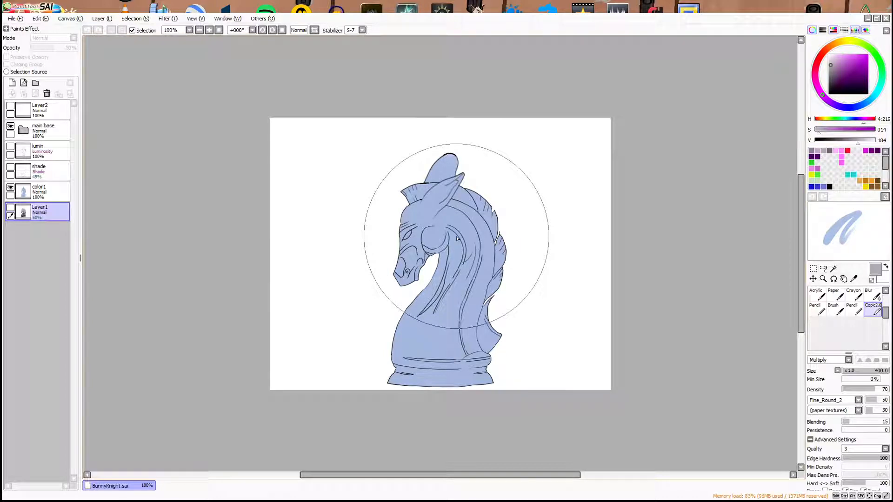
{"action": "key", "text": "bracketleft"}
{"action": "key", "text": "bracketleft"}
{"action": "key", "text": "bracketleft"}
{"action": "key", "text": "bracketleft"}
{"action": "key", "text": "bracketleft"}
{"action": "key", "text": "bracketleft"}
{"action": "key", "text": "bracketleft"}
{"action": "key", "text": "bracketleft"}
{"action": "key", "text": "bracketleft"}
{"action": "key", "text": "bracketleft"}
{"action": "key", "text": "bracketleft"}
{"action": "key", "text": "bracketleft"}
{"action": "key", "text": "bracketleft"}
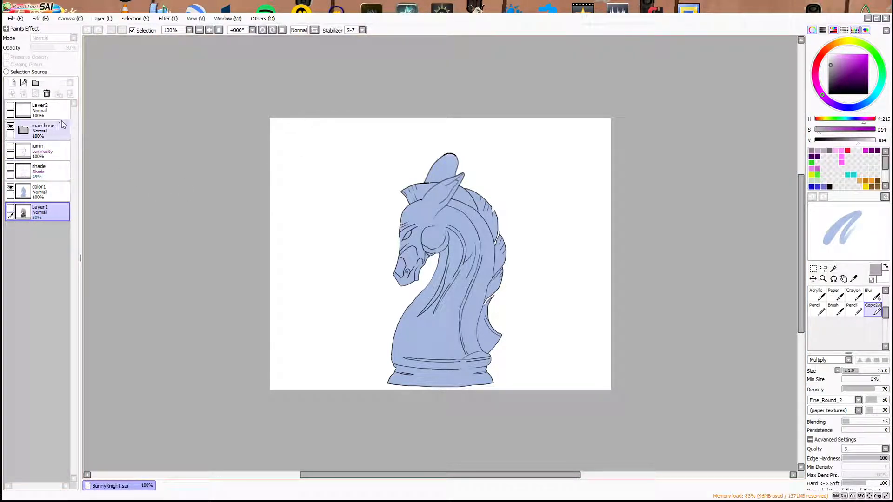
Step: Add a new layer directly above color1 and set its blending mode to Shade
{"action": "left_click", "coordinate": [13, 83]}
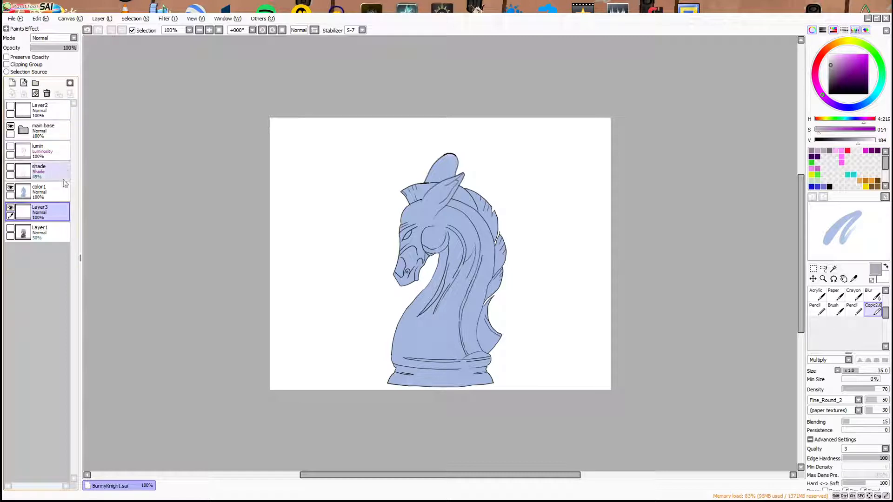
{"action": "left_click_drag", "start_coordinate": [35, 213], "coordinate": [51, 194]}
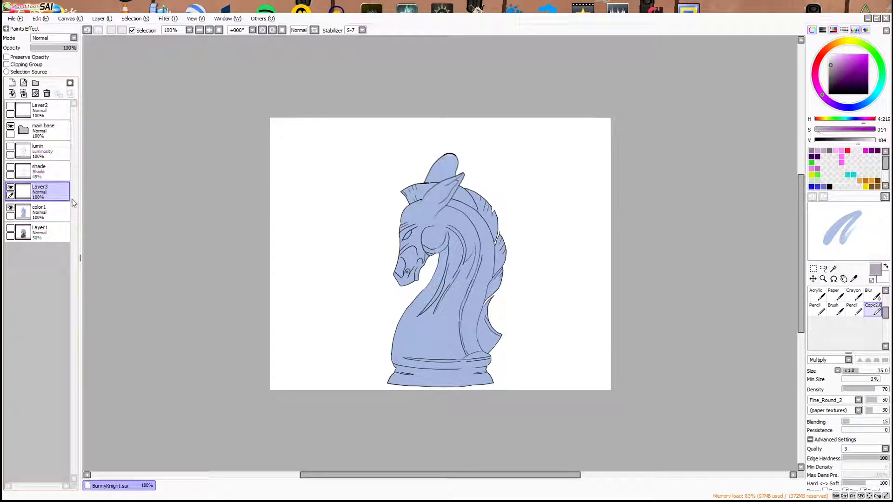
{"action": "left_click", "coordinate": [57, 38]}
{"action": "left_click", "coordinate": [47, 82]}
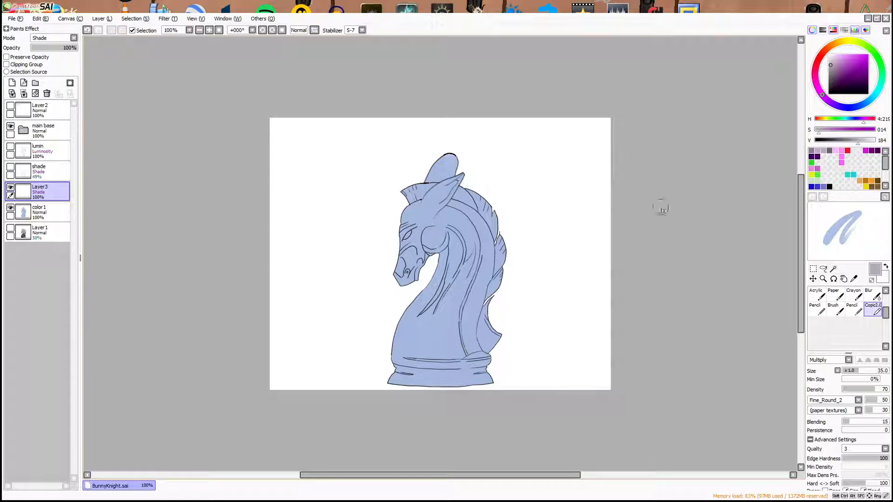
Step: Try broad freehand shading strokes over the knight's neck and body on the Shade layer, and undo them
{"action": "mouse_move", "coordinate": [453, 314]}
{"action": "left_mouse_down"}
{"action": "mouse_move", "coordinate": [431, 347]}
{"action": "mouse_move", "coordinate": [466, 300]}
{"action": "mouse_move", "coordinate": [436, 340]}
{"action": "mouse_move", "coordinate": [460, 305]}
{"action": "mouse_move", "coordinate": [407, 339]}
{"action": "mouse_move", "coordinate": [445, 295]}
{"action": "mouse_move", "coordinate": [475, 229]}
{"action": "left_mouse_up"}
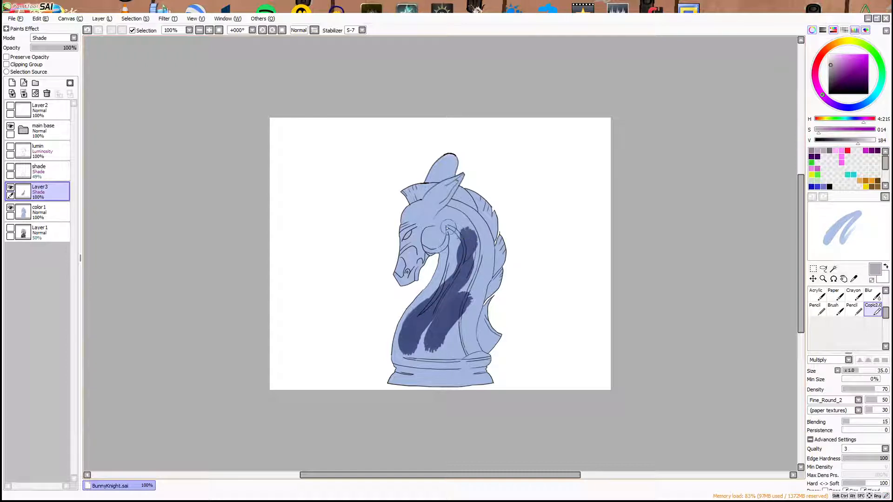
{"action": "key", "text": "ctrl+z"}
{"action": "key", "text": "ctrl+z"}
{"action": "key", "text": "ctrl+z"}
{"action": "key", "text": "ctrl+z"}
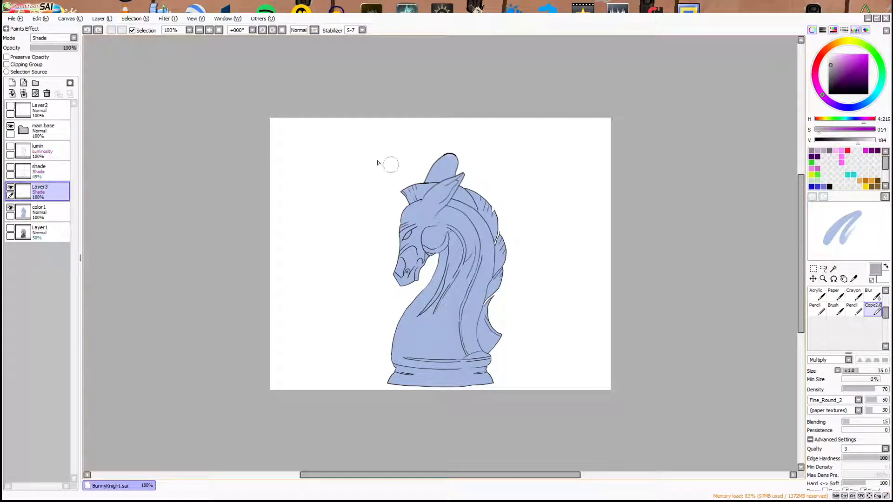
Step: Expand the main base folder, activate the base layer, and try Magic Wand selections on the neck and lower mane, undoing both
{"action": "left_click", "coordinate": [24, 130]}
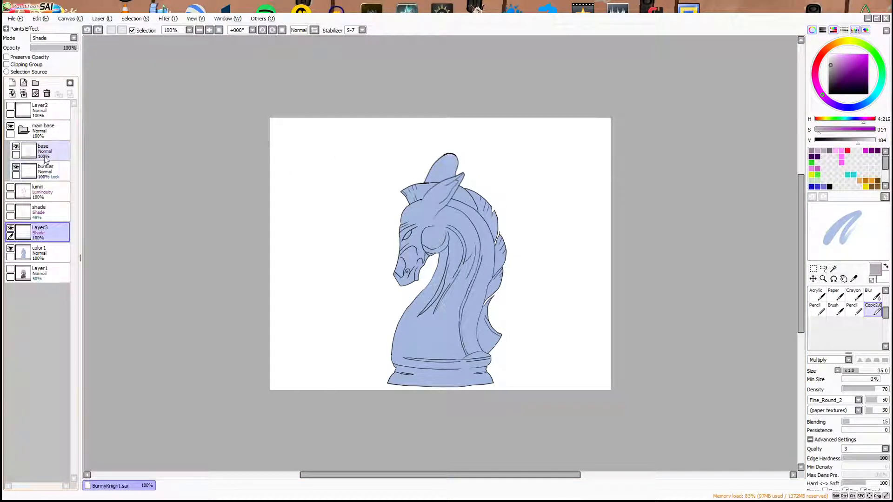
{"action": "left_click", "coordinate": [49, 154]}
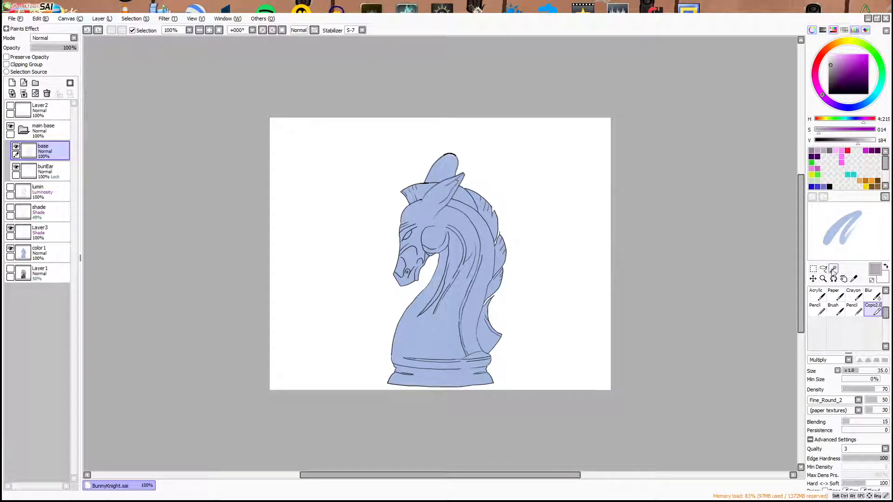
{"action": "left_click", "coordinate": [833, 269]}
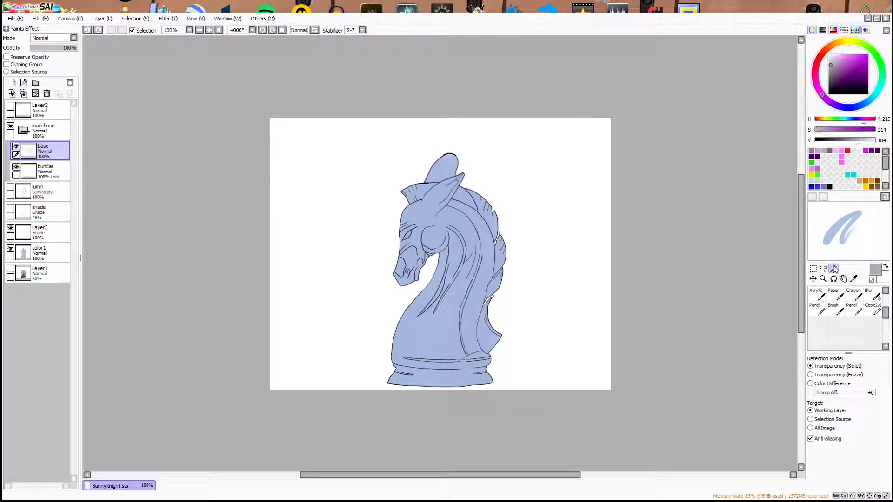
{"action": "left_click", "coordinate": [452, 308]}
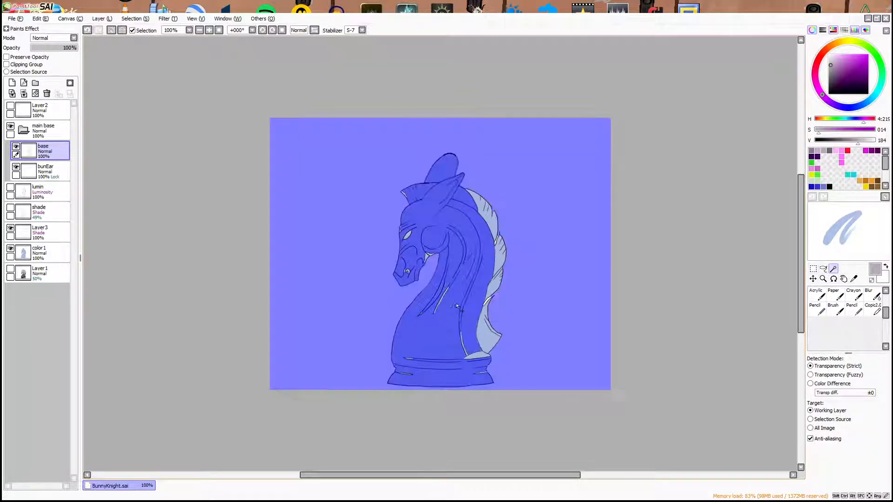
{"action": "left_click", "coordinate": [482, 332]}
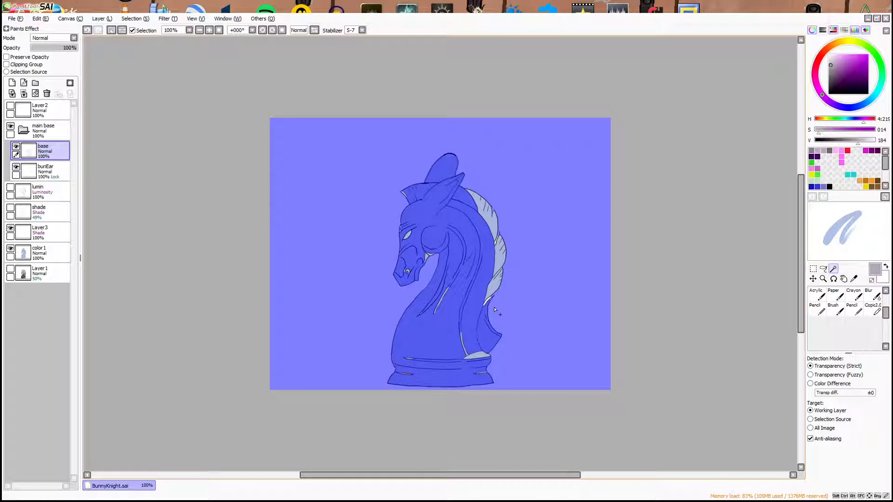
{"action": "key", "text": "ctrl+z"}
{"action": "key", "text": "ctrl+z"}
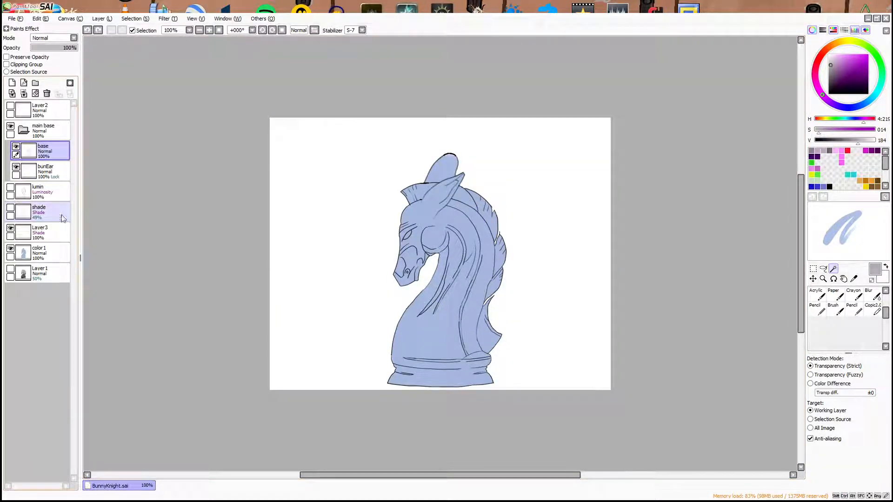
Step: Try Magic Wand selections from the knight's forehead and the empty background, undoing each one
{"action": "left_click", "coordinate": [415, 219]}
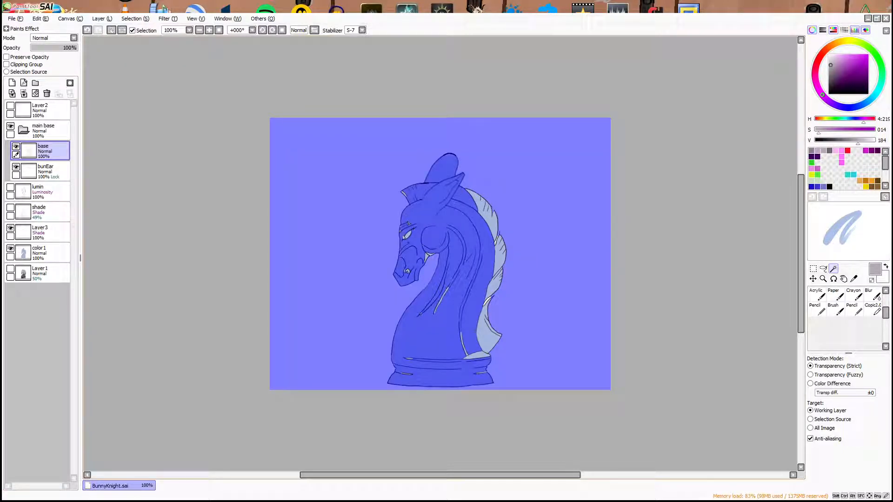
{"action": "key", "text": "ctrl+z"}
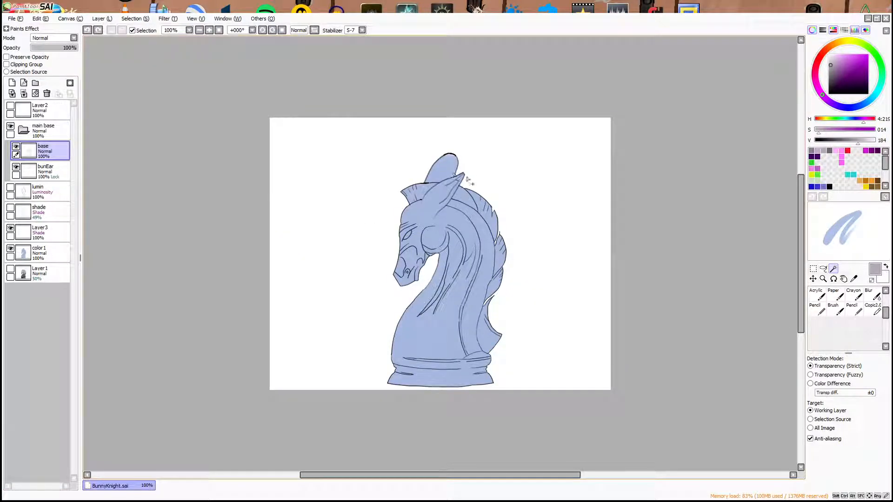
{"action": "left_click", "coordinate": [321, 202]}
{"action": "key", "text": "ctrl+z"}
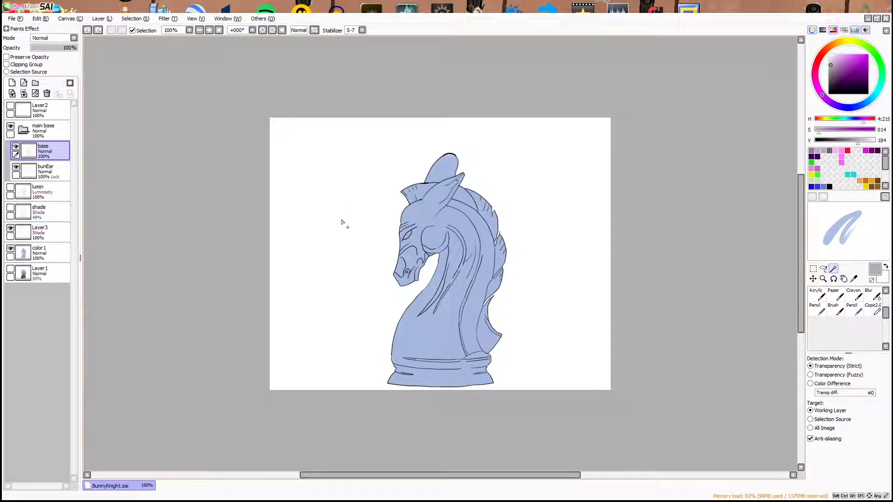
Step: Try painting a freehand selection over the neck and mane with the SelBrush at size 14, and clear it
{"action": "left_click_drag", "start_coordinate": [885, 315], "coordinate": [886, 300]}
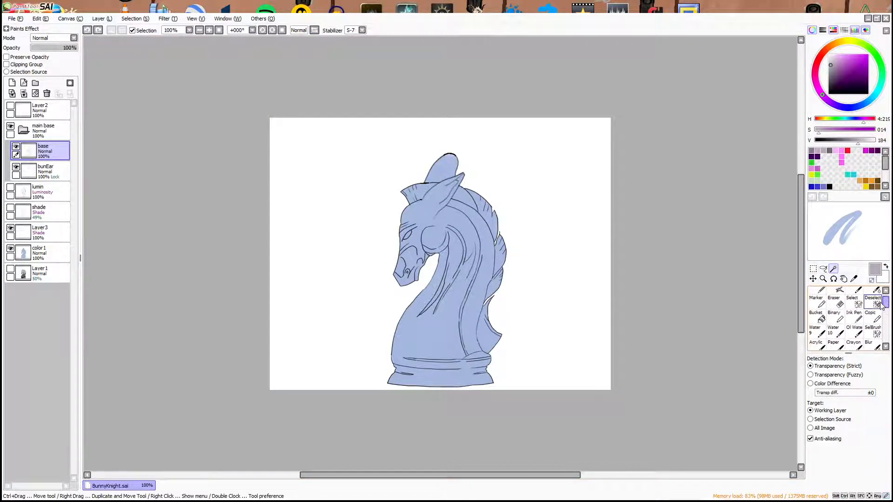
{"action": "left_click", "coordinate": [874, 331]}
{"action": "mouse_move", "coordinate": [440, 356]}
{"action": "left_mouse_down"}
{"action": "mouse_move", "coordinate": [476, 272]}
{"action": "mouse_move", "coordinate": [457, 302]}
{"action": "mouse_move", "coordinate": [480, 240]}
{"action": "mouse_move", "coordinate": [482, 293]}
{"action": "mouse_move", "coordinate": [478, 227]}
{"action": "mouse_move", "coordinate": [489, 267]}
{"action": "mouse_move", "coordinate": [485, 279]}
{"action": "mouse_move", "coordinate": [470, 228]}
{"action": "mouse_move", "coordinate": [493, 267]}
{"action": "mouse_move", "coordinate": [469, 218]}
{"action": "mouse_move", "coordinate": [494, 275]}
{"action": "left_mouse_up"}
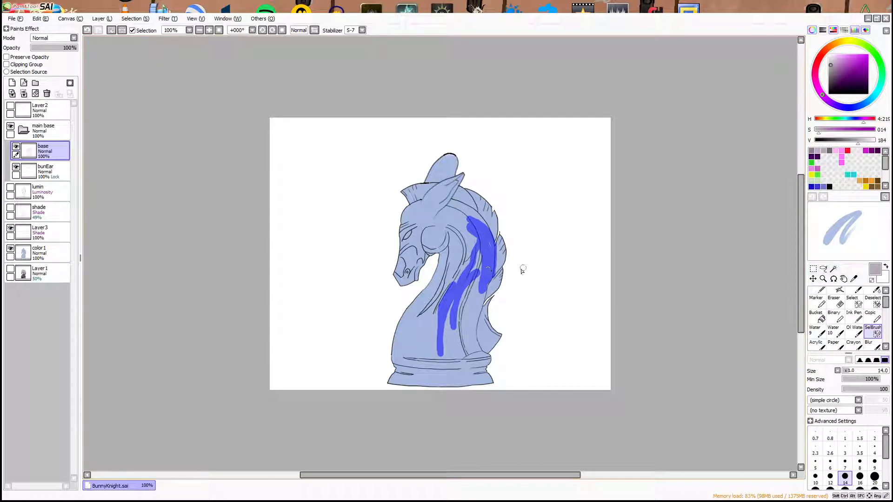
{"action": "key", "text": "ctrl+d"}
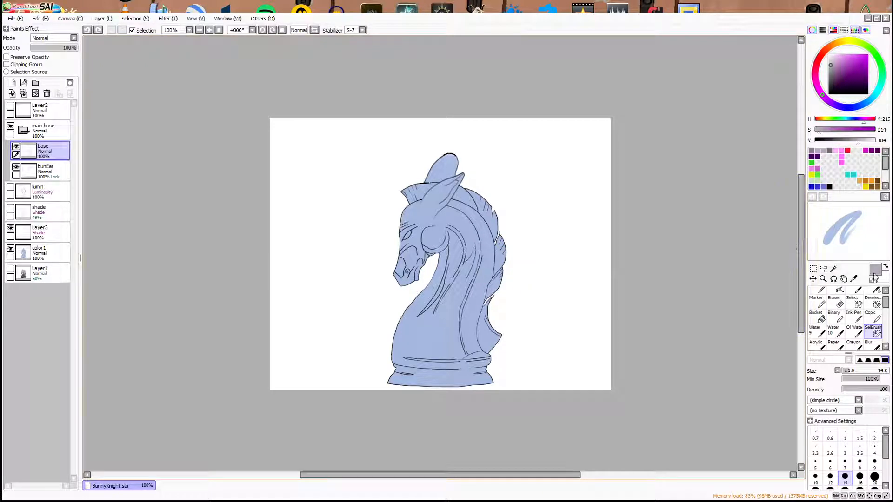
Step: Select all sections of the knight's rear mane with the Magic Wand, from the lower tip up to the head
{"action": "left_click", "coordinate": [836, 269]}
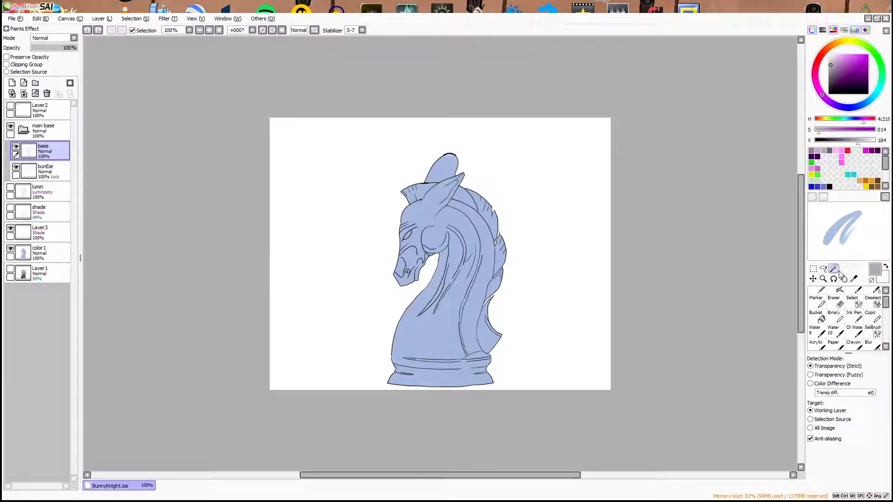
{"action": "left_click", "coordinate": [492, 336]}
{"action": "left_click", "coordinate": [496, 281]}
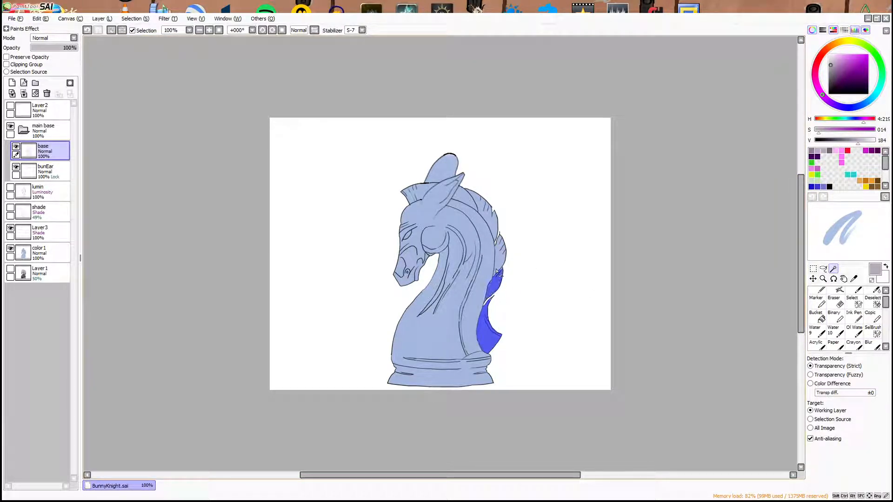
{"action": "left_click", "coordinate": [496, 261]}
{"action": "left_click", "coordinate": [481, 198]}
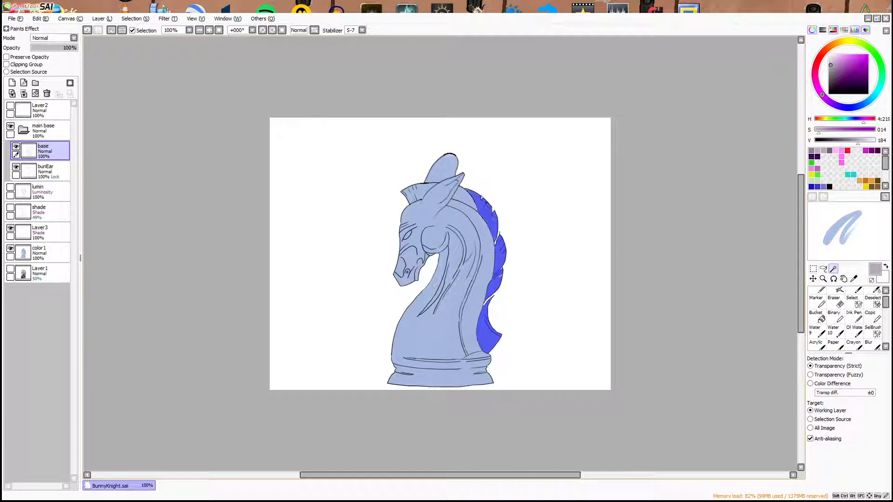
Step: Try extending the mane selection to the body and head, and undo each addition
{"action": "key", "text": "ctrl+i"}
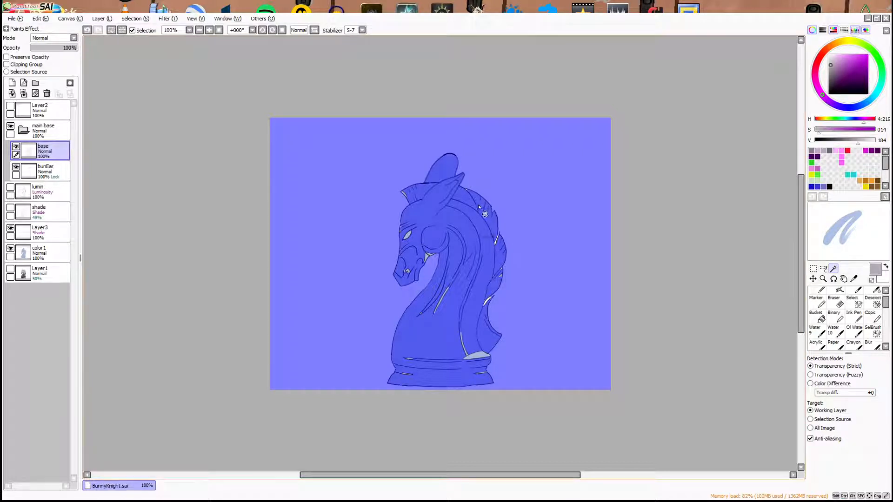
{"action": "key", "text": "ctrl+z"}
{"action": "left_click", "coordinate": [417, 197]}
{"action": "key", "text": "ctrl+z"}
Step: Examine the edges and gaps of the rear mane selection, from the lower sections up to the ears
{"action": "key", "text": "ctrl+plus"}
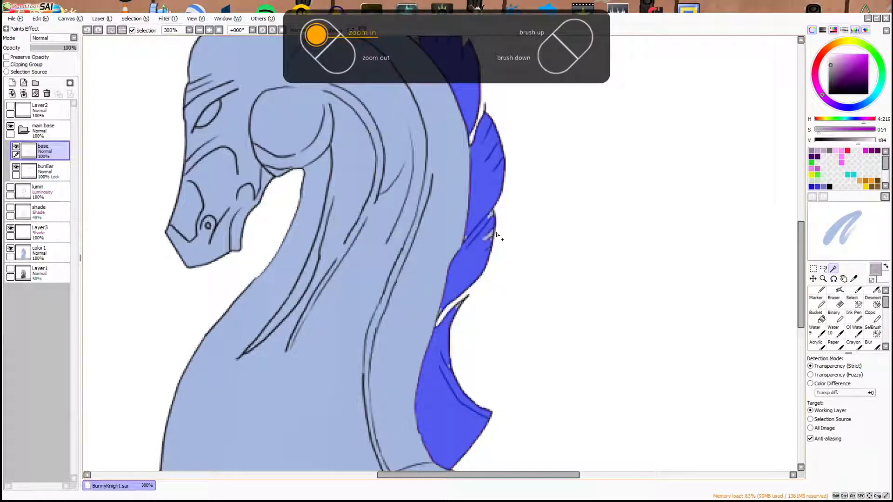
{"action": "key", "text": "ctrl+plus"}
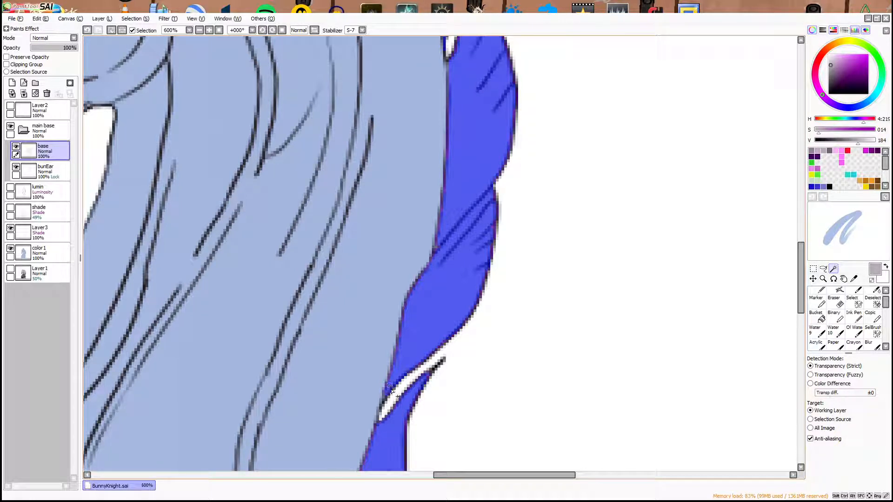
{"action": "key", "text": "minus"}
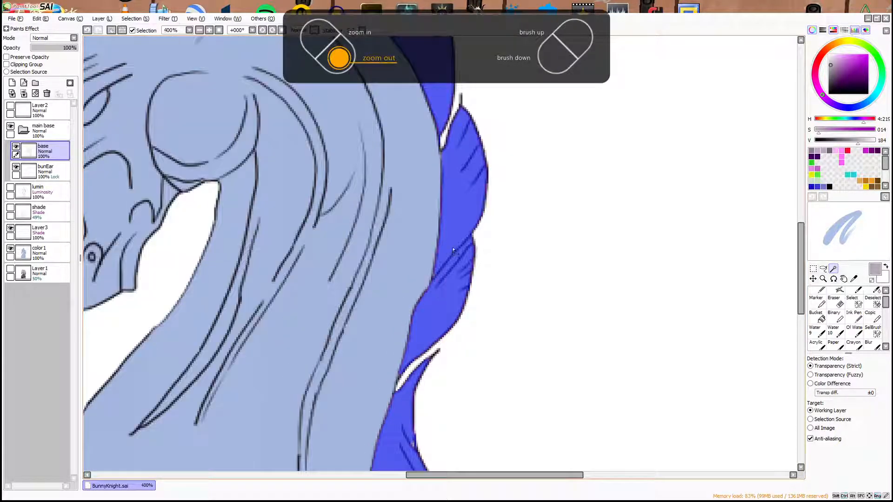
{"action": "left_click_drag", "start_coordinate": [448, 211], "coordinate": [468, 401]}
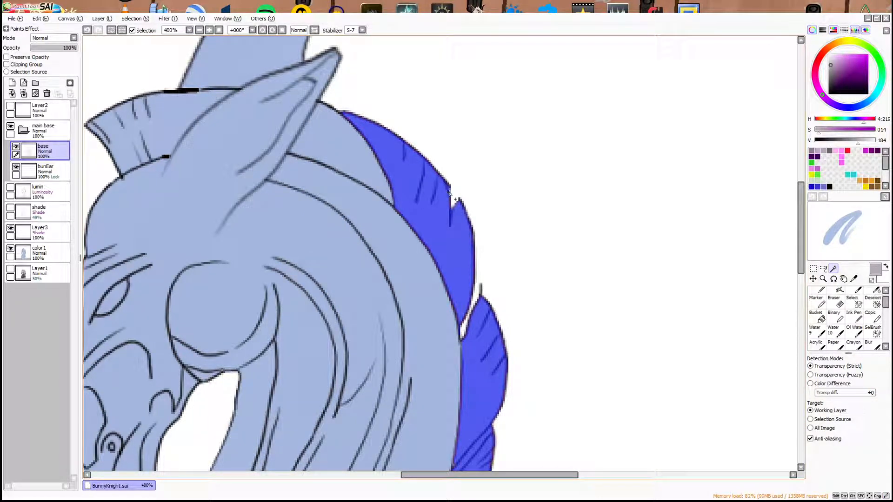
{"action": "key", "text": "minus"}
{"action": "key", "text": "minus"}
{"action": "key", "text": "minus"}
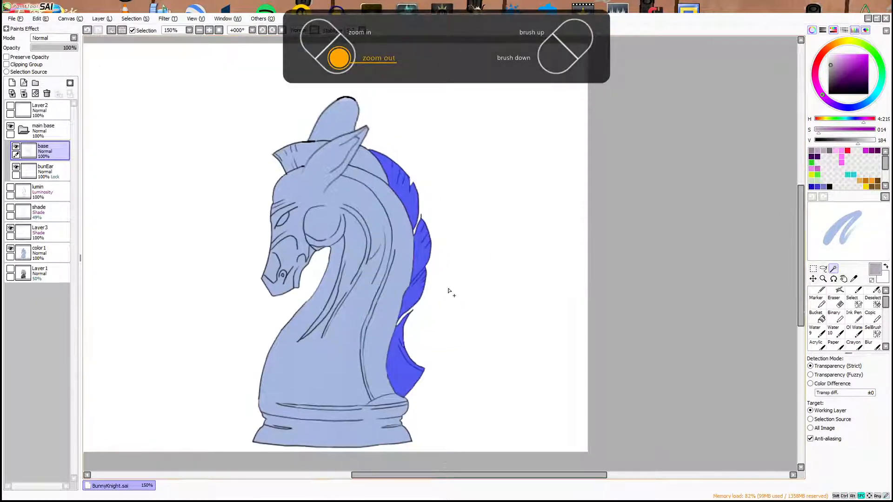
{"action": "key", "text": "plus"}
{"action": "key", "text": "plus"}
{"action": "key", "text": "minus"}
{"action": "key", "text": "minus"}
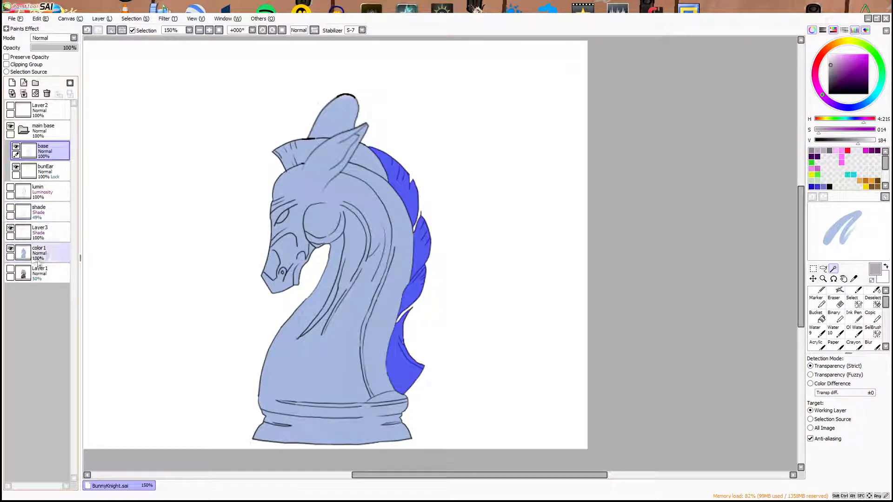
Step: Make Layer3 the working layer and choose the Copic2.0 brush, reduced to size 12
{"action": "left_click", "coordinate": [53, 237]}
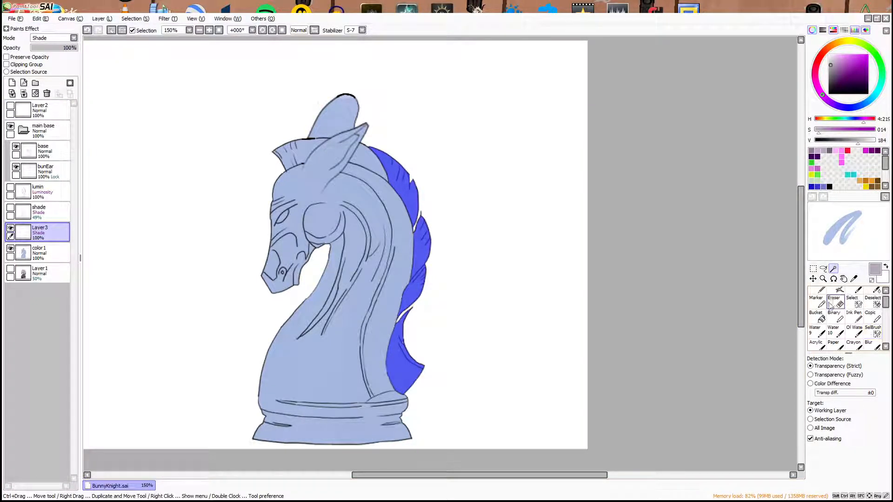
{"action": "left_click_drag", "start_coordinate": [886, 304], "coordinate": [887, 308]}
{"action": "left_click", "coordinate": [873, 343]}
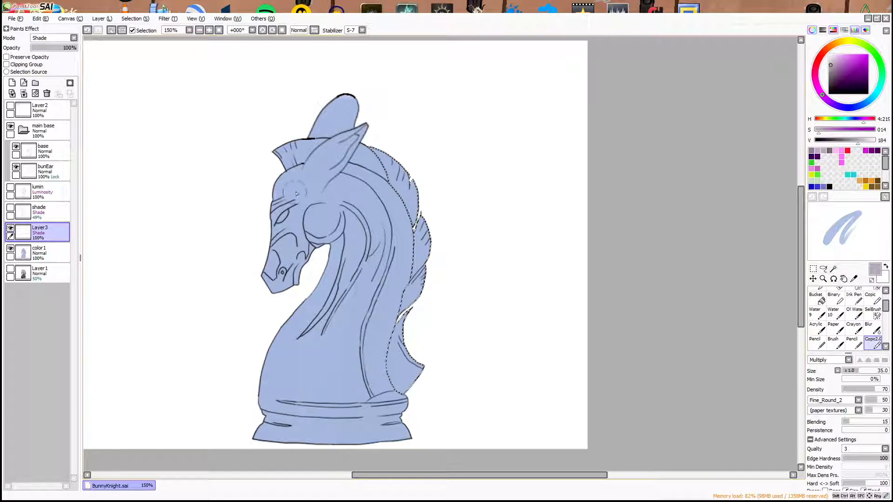
{"action": "key", "text": "bracketleft"}
{"action": "key", "text": "bracketleft"}
{"action": "key", "text": "bracketleft"}
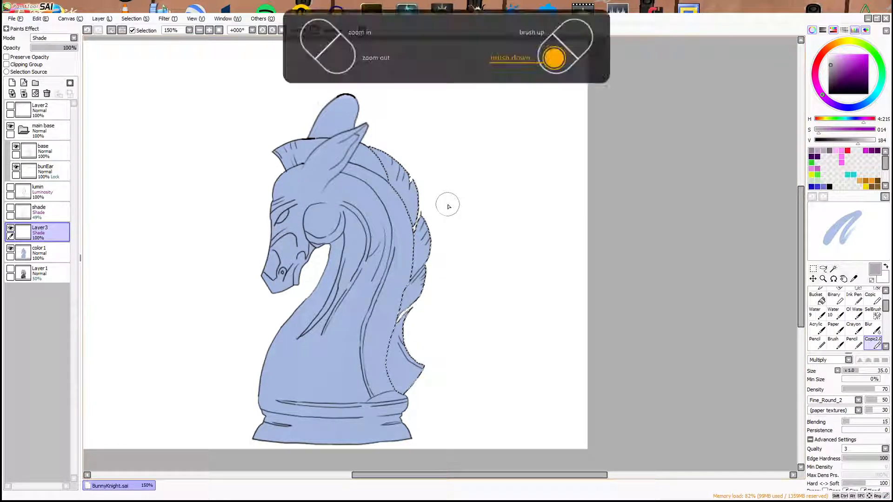
{"action": "key", "text": "bracketleft"}
{"action": "key", "text": "bracketleft"}
{"action": "key", "text": "bracketleft"}
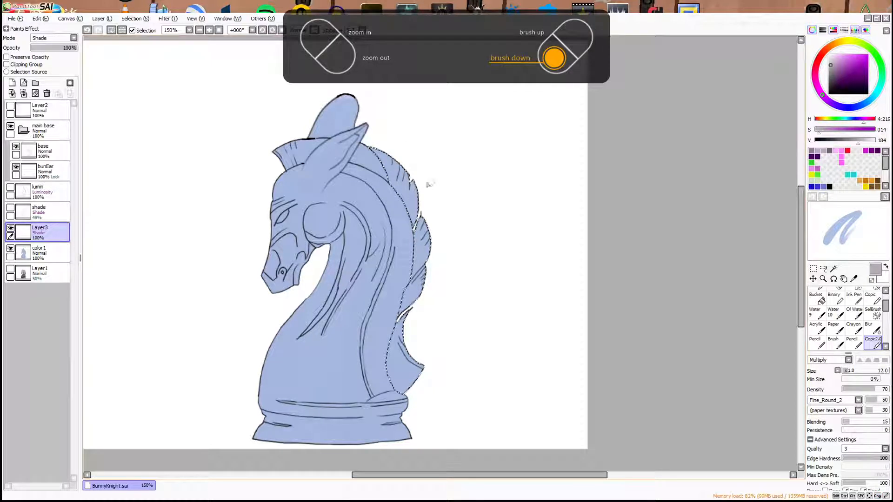
Step: Paint shadows on the mane sections down to the lower tip on Layer3, and set its opacity to 42%
{"action": "left_click_drag", "start_coordinate": [414, 209], "coordinate": [414, 209]}
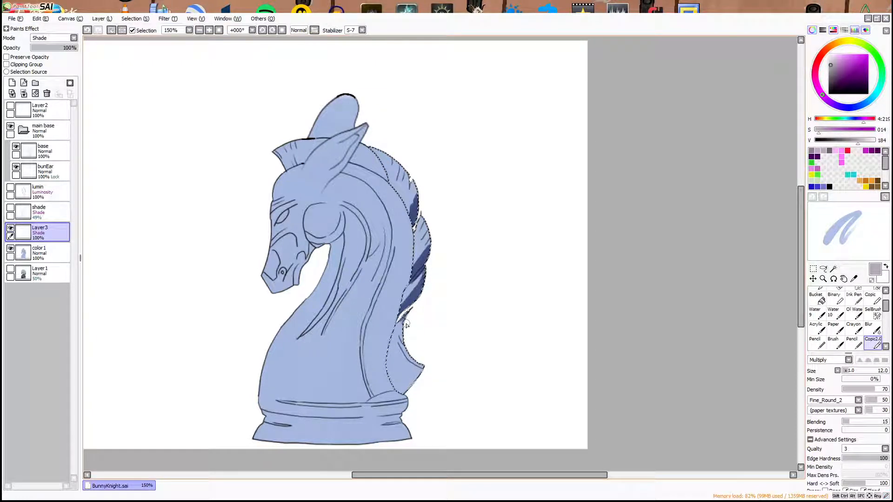
{"action": "left_click_drag", "start_coordinate": [411, 335], "coordinate": [424, 368]}
{"action": "key", "text": "ctrl+z"}
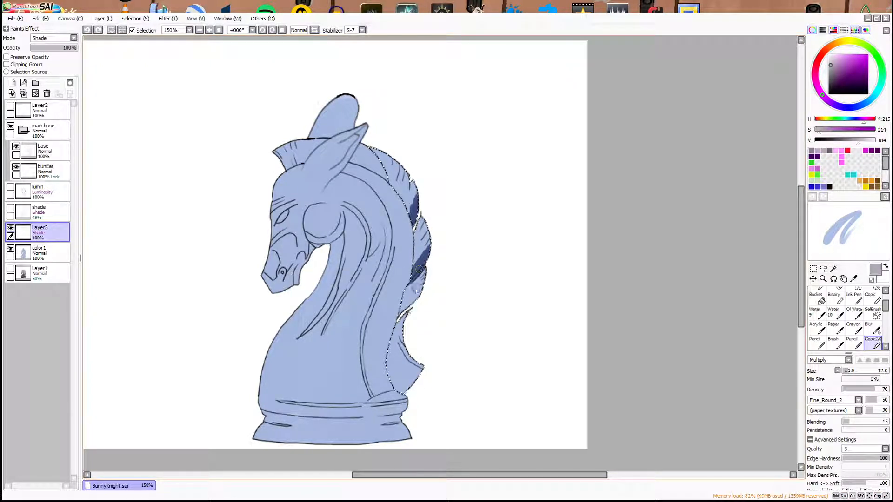
{"action": "left_click_drag", "start_coordinate": [407, 315], "coordinate": [400, 313]}
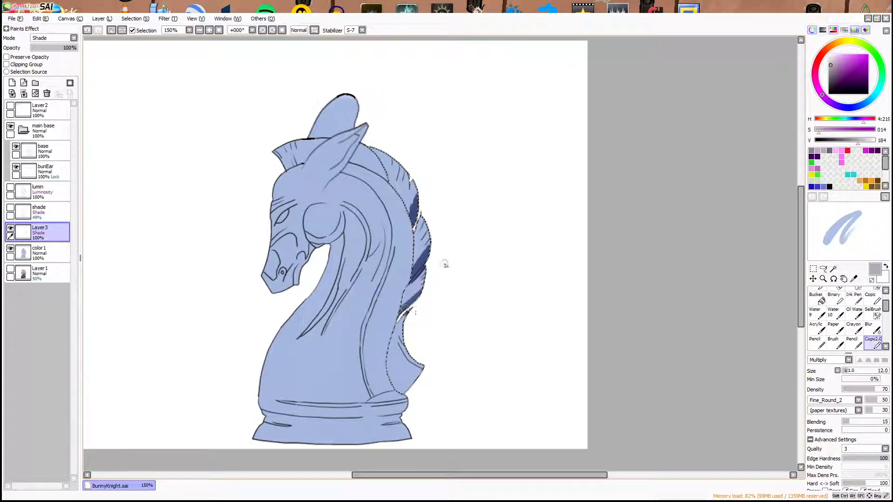
{"action": "mouse_move", "coordinate": [424, 364]}
{"action": "left_mouse_down"}
{"action": "mouse_move", "coordinate": [405, 379]}
{"action": "mouse_move", "coordinate": [390, 373]}
{"action": "mouse_move", "coordinate": [415, 393]}
{"action": "mouse_move", "coordinate": [390, 368]}
{"action": "left_mouse_up"}
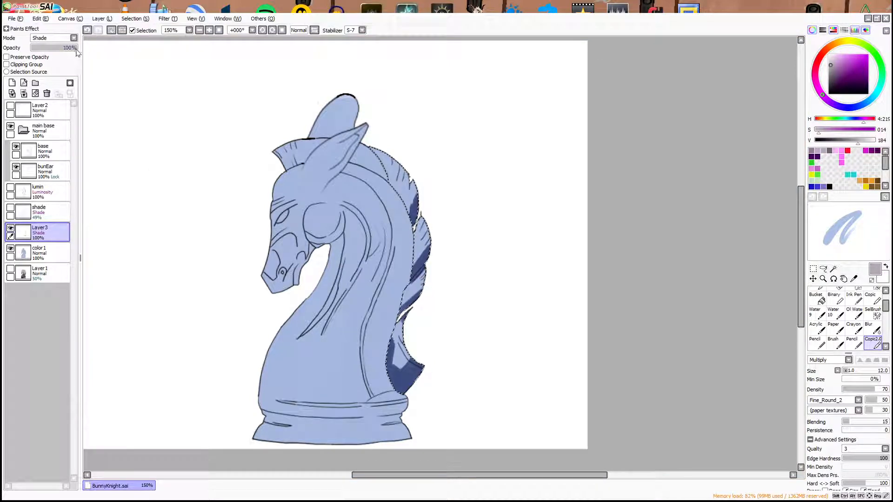
{"action": "mouse_move", "coordinate": [76, 51]}
{"action": "left_mouse_down"}
{"action": "mouse_move", "coordinate": [22, 46]}
{"action": "mouse_move", "coordinate": [31, 46]}
{"action": "left_mouse_up"}
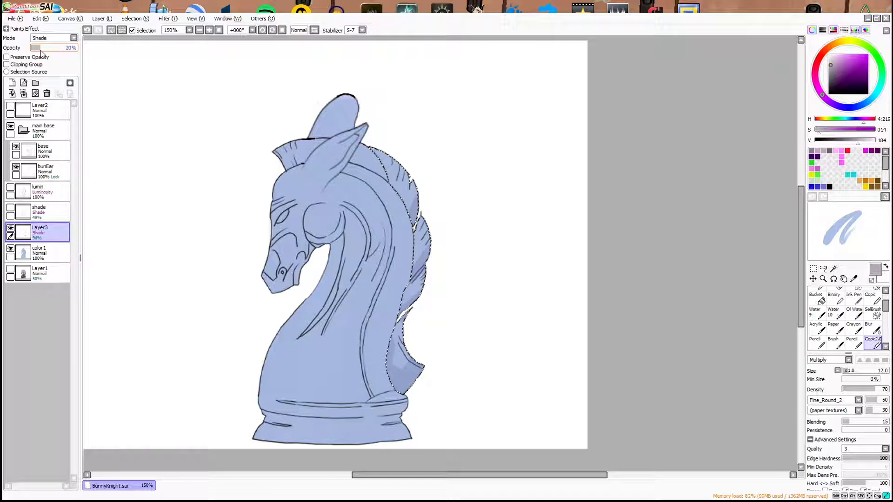
{"action": "left_click_drag", "start_coordinate": [50, 50], "coordinate": [49, 50]}
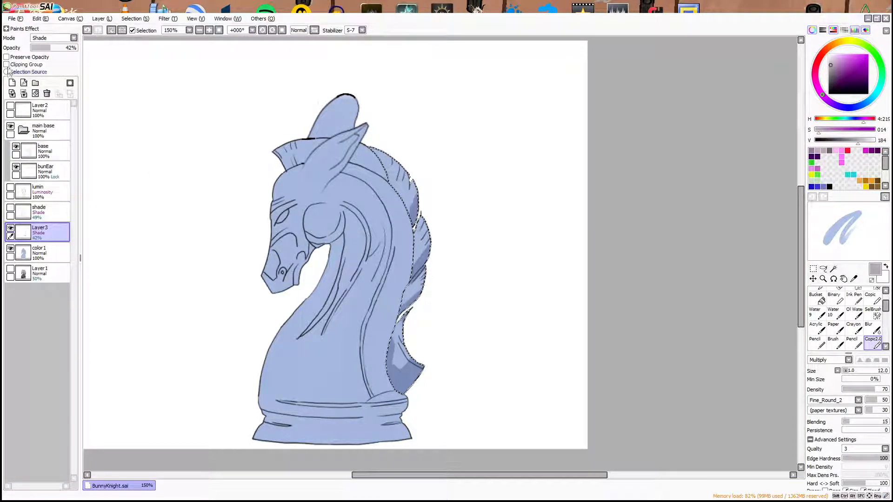
Step: Add a layer in Luminosity mode above Layer3 and paint highlights on the unshaded parts of the mane
{"action": "left_click", "coordinate": [11, 83]}
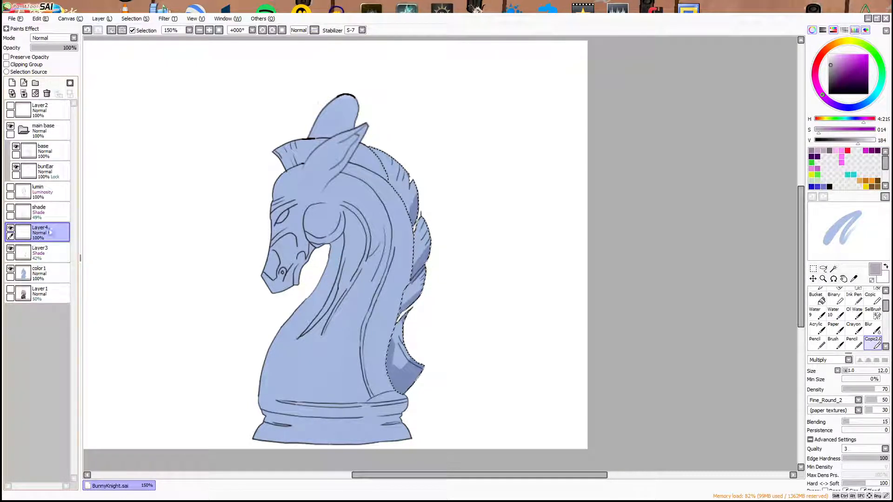
{"action": "left_click", "coordinate": [70, 38]}
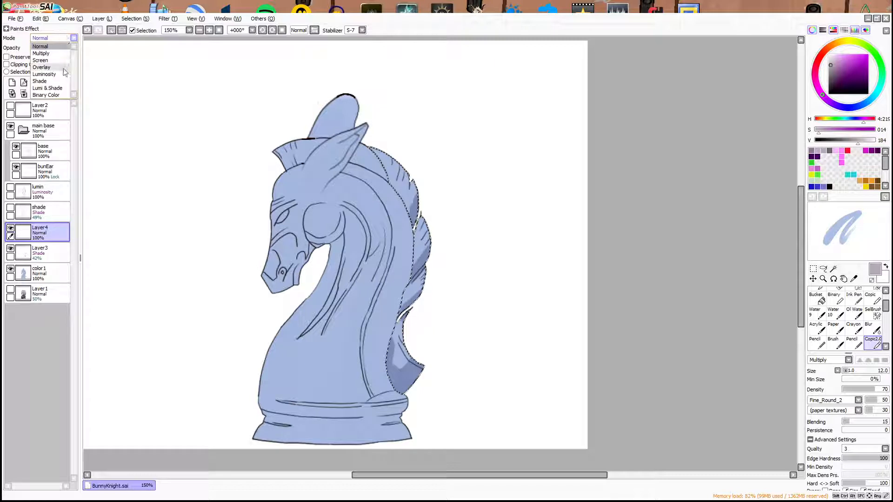
{"action": "left_click", "coordinate": [44, 75]}
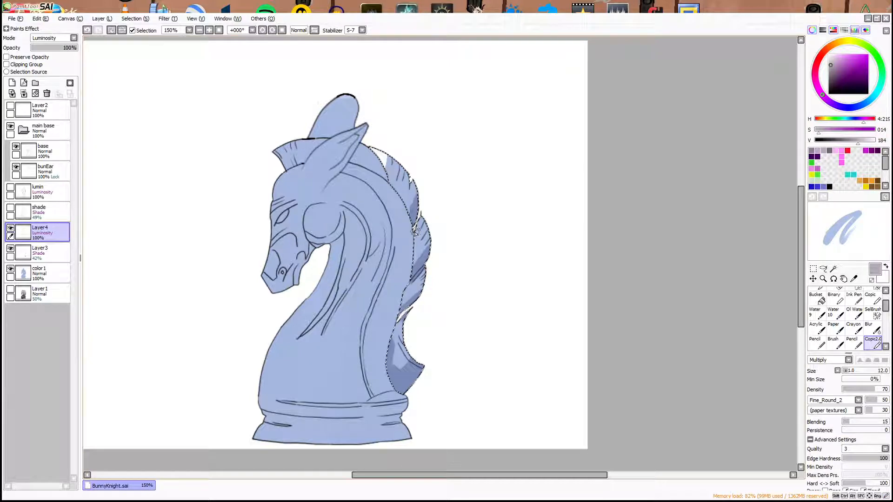
{"action": "mouse_move", "coordinate": [419, 230]}
{"action": "left_mouse_down"}
{"action": "mouse_move", "coordinate": [422, 213]}
{"action": "mouse_move", "coordinate": [432, 239]}
{"action": "left_mouse_up"}
{"action": "mouse_move", "coordinate": [426, 272]}
{"action": "left_mouse_down"}
{"action": "mouse_move", "coordinate": [407, 301]}
{"action": "mouse_move", "coordinate": [424, 282]}
{"action": "left_mouse_up"}
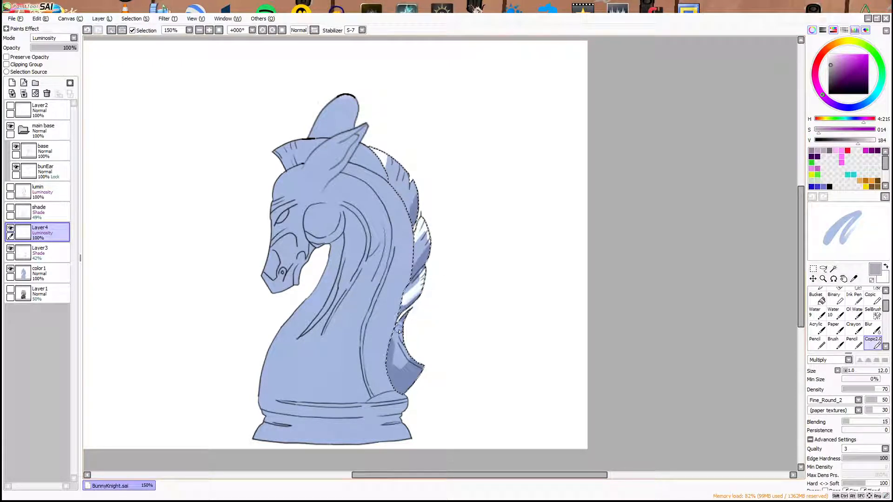
{"action": "mouse_move", "coordinate": [404, 320]}
{"action": "left_mouse_down"}
{"action": "mouse_move", "coordinate": [407, 339]}
{"action": "mouse_move", "coordinate": [399, 324]}
{"action": "mouse_move", "coordinate": [403, 331]}
{"action": "left_mouse_up"}
Step: Try different opacities for the Luminosity highlight layer and set it to 44%
{"action": "left_click_drag", "start_coordinate": [69, 47], "coordinate": [49, 46]}
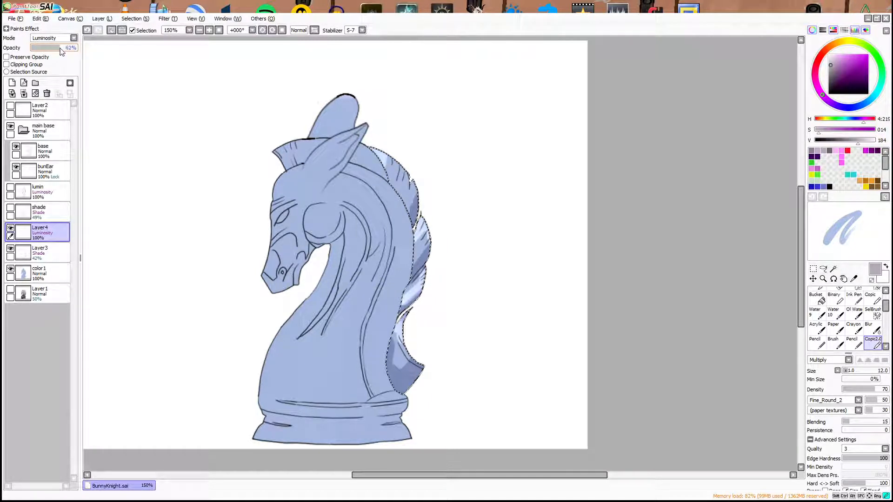
{"action": "left_click_drag", "start_coordinate": [51, 48], "coordinate": [112, 53]}
{"action": "left_click_drag", "start_coordinate": [54, 47], "coordinate": [51, 47]}
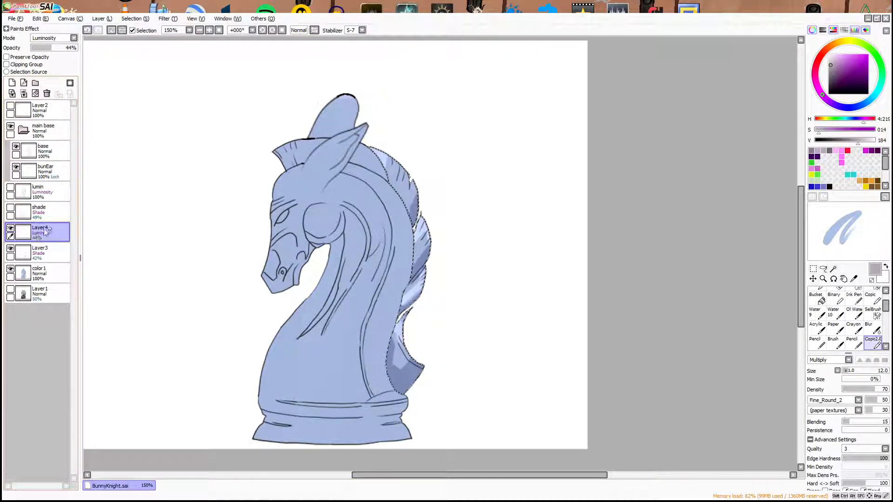
Step: Delete the Luminosity highlight layer and the Shade layer beneath it, Layer3
{"action": "left_click", "coordinate": [47, 94]}
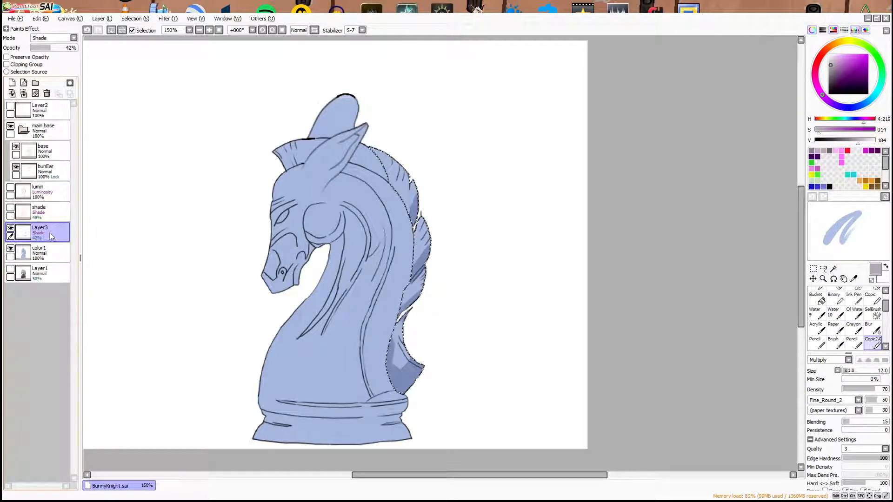
{"action": "left_click", "coordinate": [47, 93]}
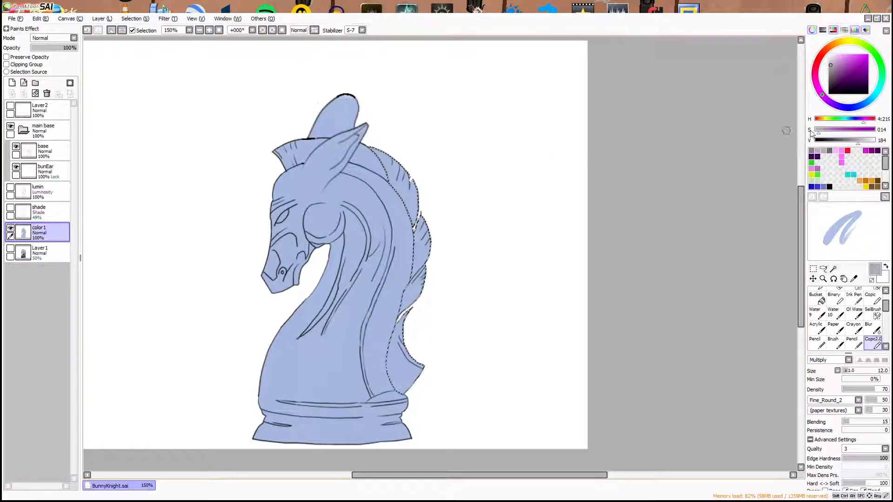
Step: Sample the base blue from the knight's neck and darken the Copic2.0 brush color to saturation 42, value 198
{"action": "left_click", "coordinate": [854, 279]}
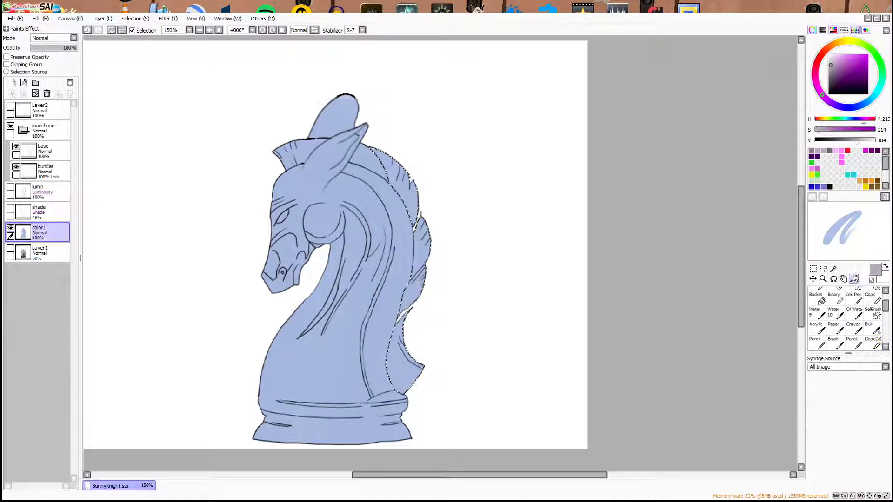
{"action": "left_click", "coordinate": [390, 300]}
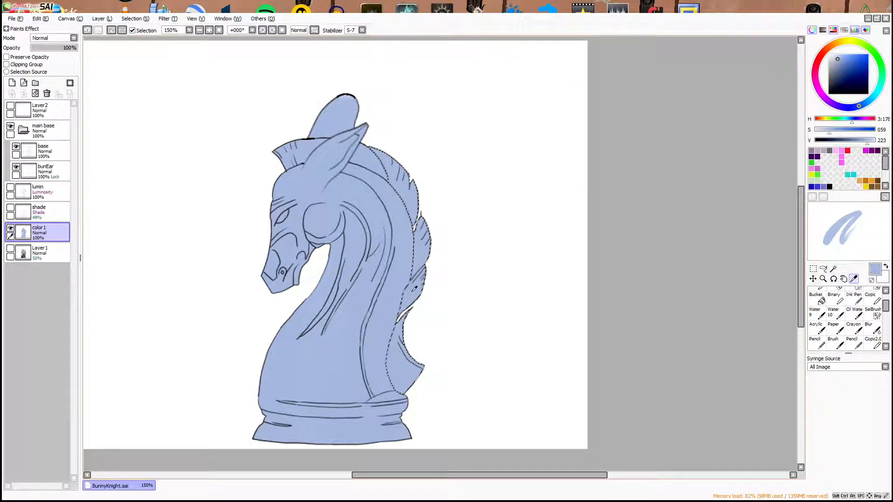
{"action": "left_click", "coordinate": [837, 59]}
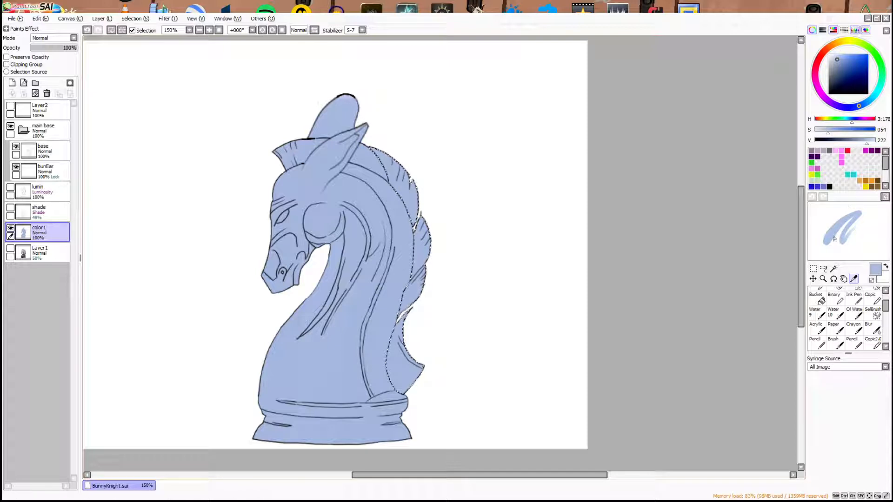
{"action": "left_click", "coordinate": [873, 342]}
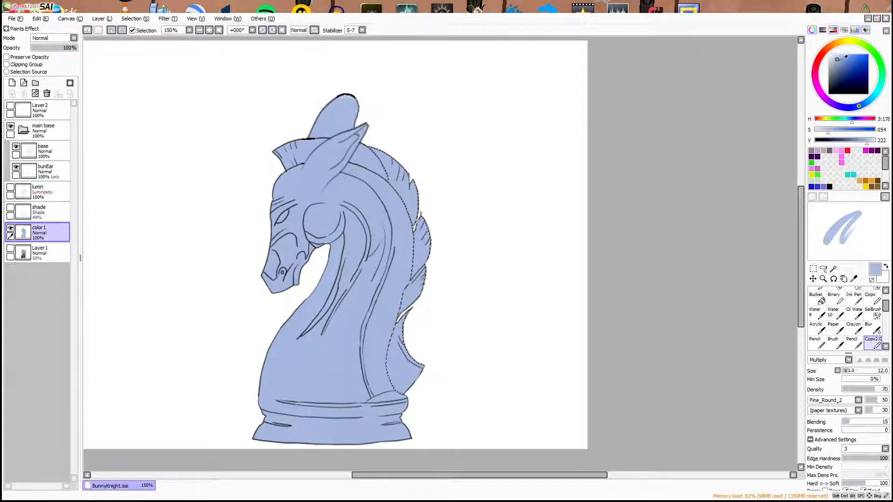
{"action": "left_click_drag", "start_coordinate": [836, 60], "coordinate": [835, 63]}
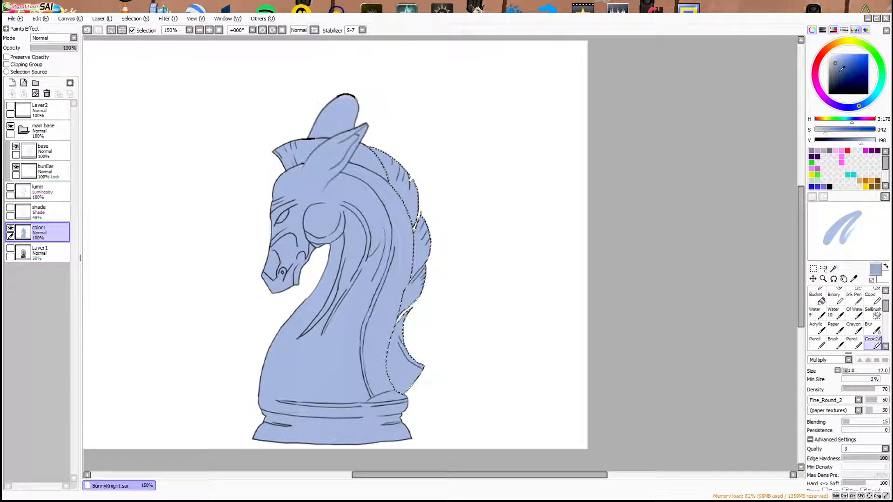
Step: Sample the base blue from the mane and desaturate the brush color to saturation 21, value 183
{"action": "left_click", "coordinate": [833, 269]}
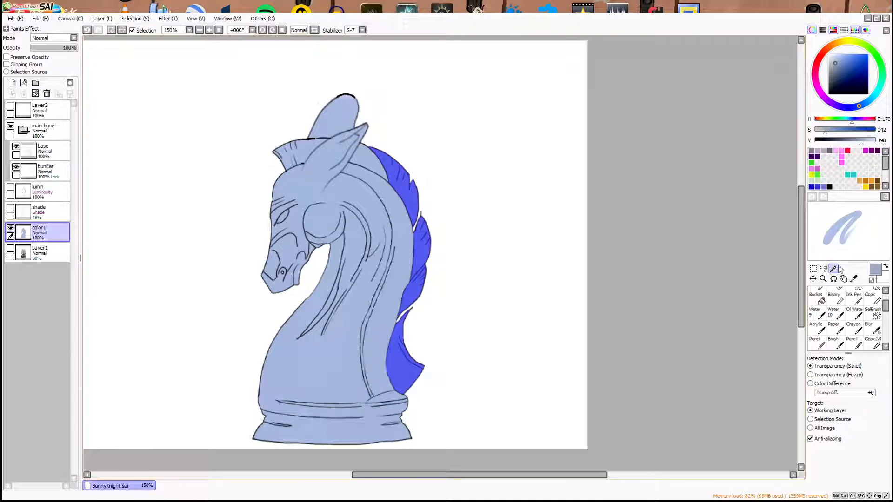
{"action": "left_click", "coordinate": [852, 278]}
{"action": "left_click", "coordinate": [414, 252]}
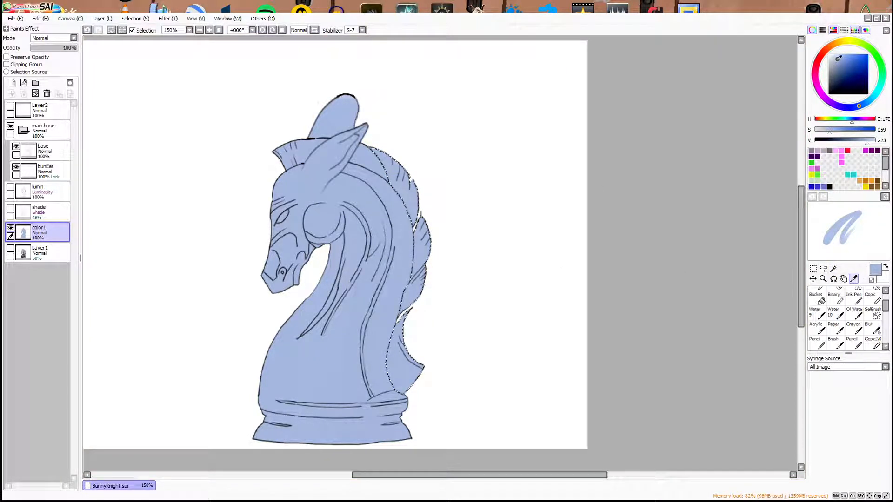
{"action": "left_click", "coordinate": [837, 61]}
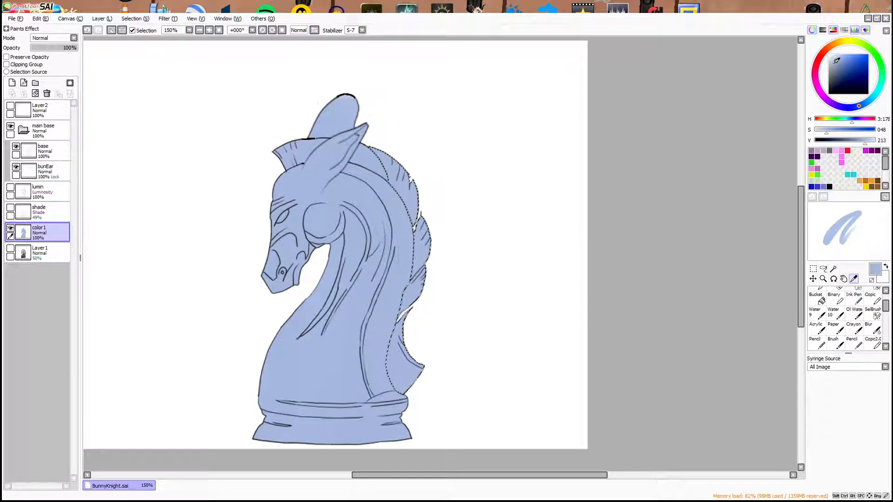
{"action": "left_click", "coordinate": [835, 62]}
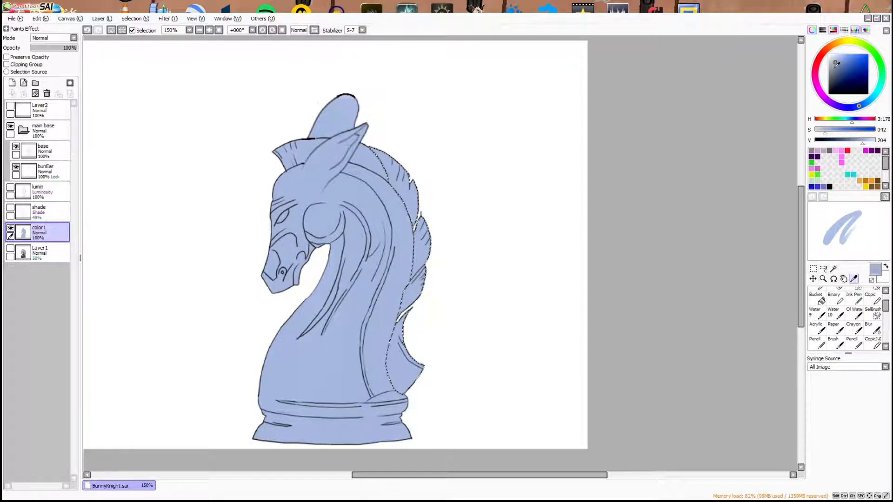
{"action": "left_click", "coordinate": [833, 66]}
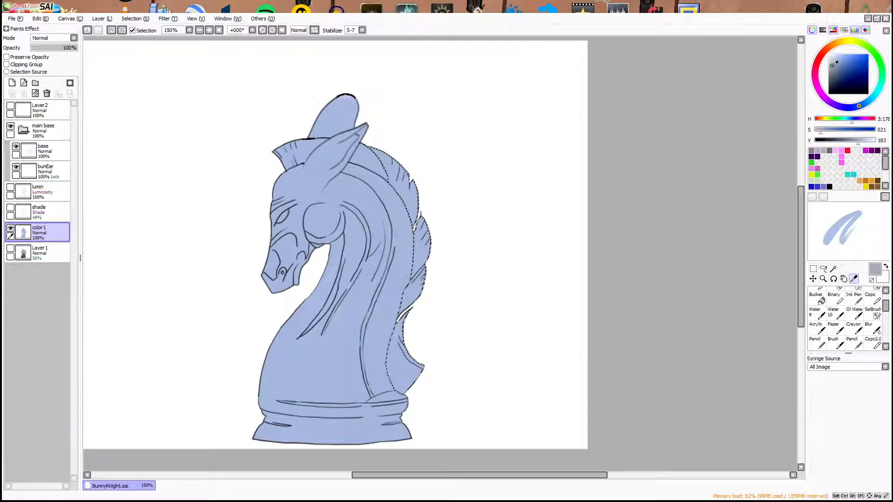
Step: Try a Copic2.0 stroke of the grayish shadow color on the middle of the mane and undo it
{"action": "left_click", "coordinate": [873, 343]}
{"action": "left_click_drag", "start_coordinate": [421, 271], "coordinate": [436, 247]}
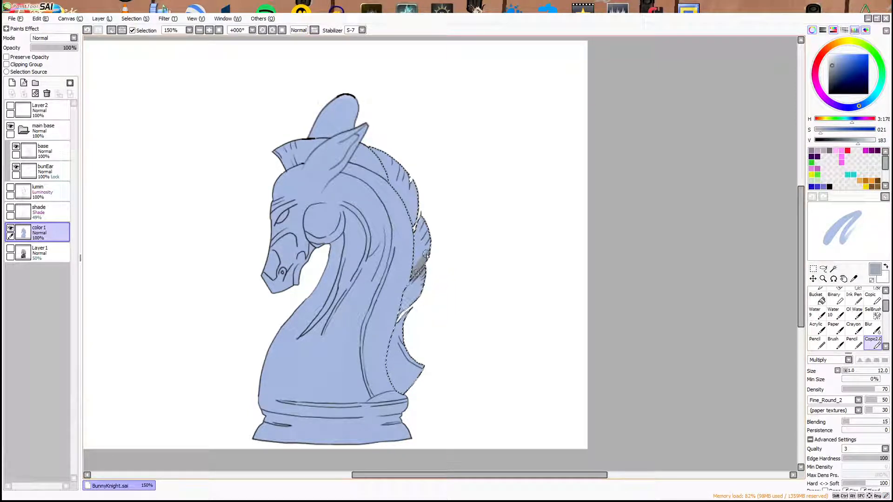
{"action": "key", "text": "ctrl+z"}
{"action": "key", "text": "ctrl+z"}
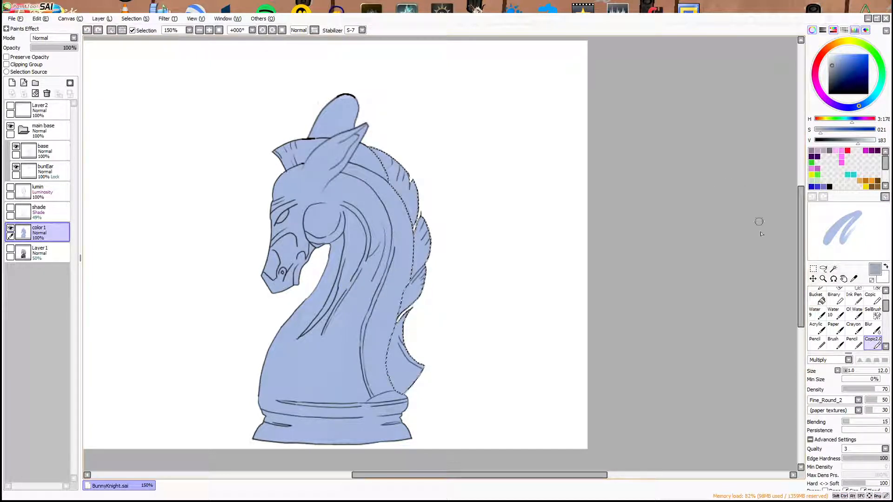
Step: Resample the base blue from the knight and set a darker, more saturated Copic2.0 color of saturation 111, value 156
{"action": "left_click", "coordinate": [854, 279]}
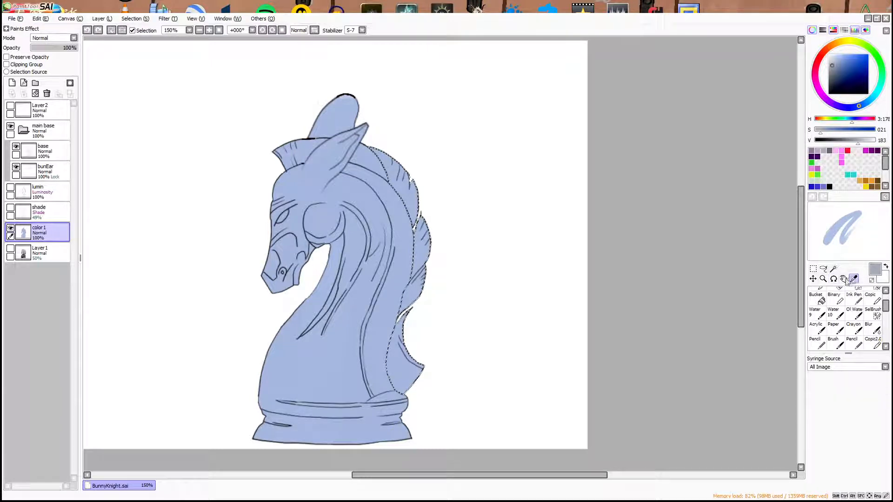
{"action": "left_click", "coordinate": [397, 279]}
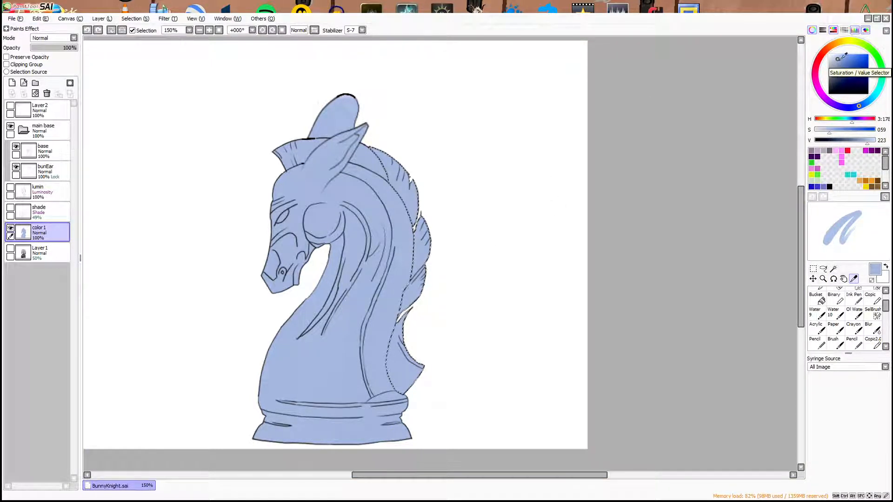
{"action": "left_click", "coordinate": [844, 61]}
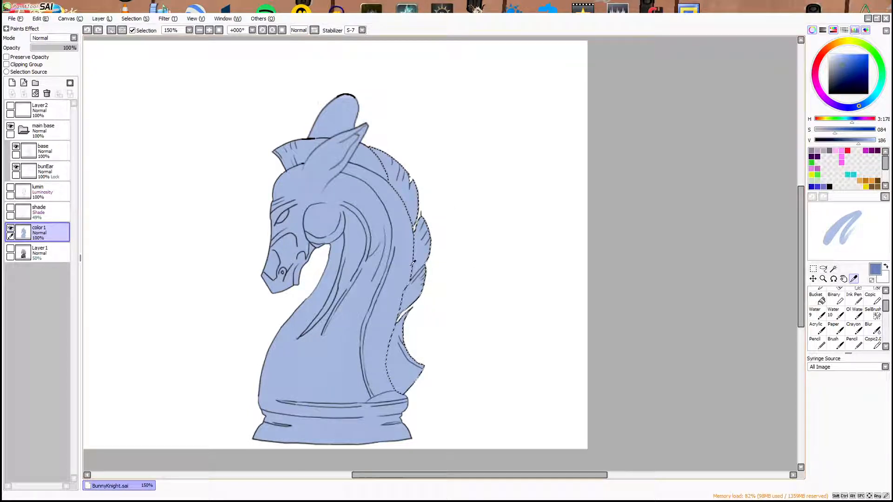
{"action": "left_click", "coordinate": [846, 70]}
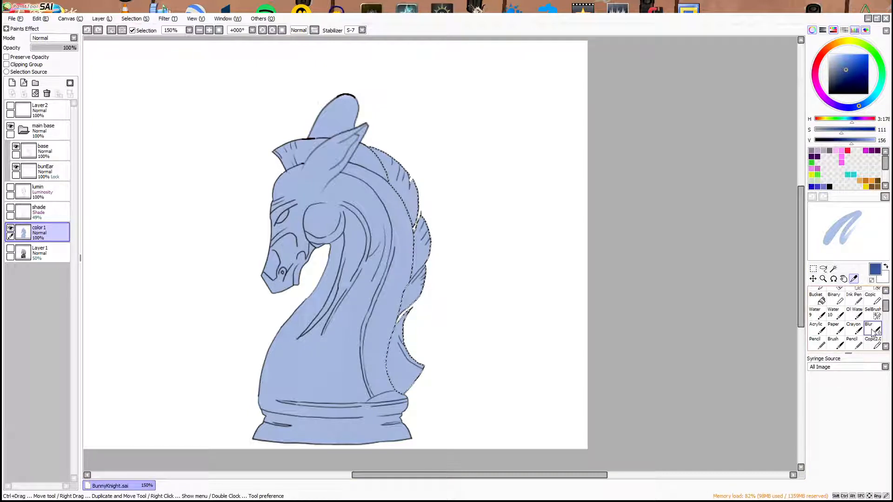
{"action": "left_click", "coordinate": [872, 344]}
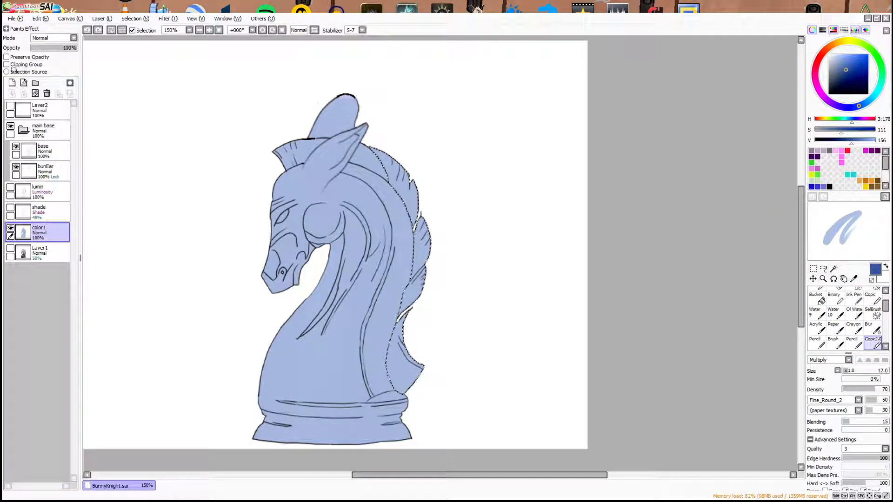
Step: Add a new layer above color1 and name it shade
{"action": "left_click", "coordinate": [12, 83]}
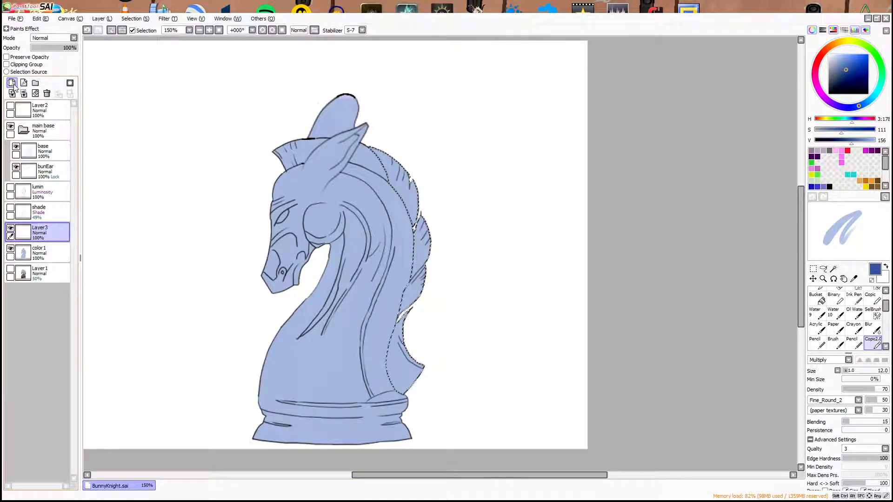
{"action": "double_click", "coordinate": [40, 228]}
{"action": "type", "text": "shade"}
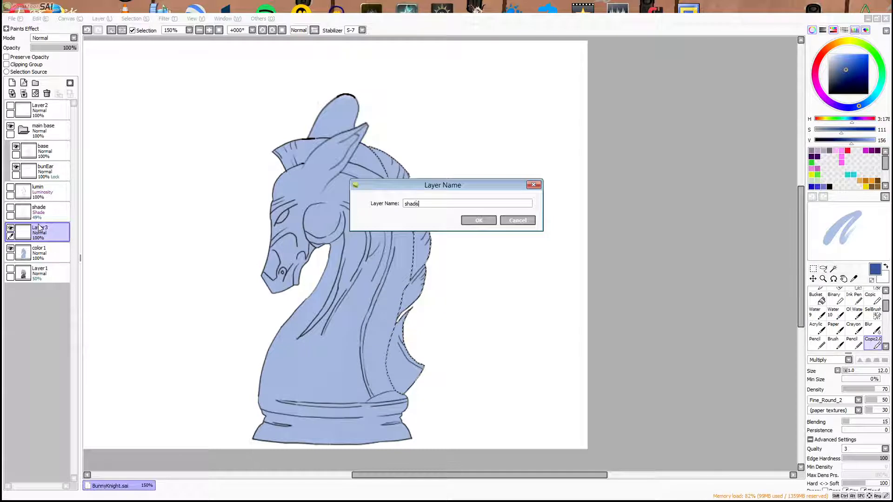
{"action": "key", "text": "Return"}
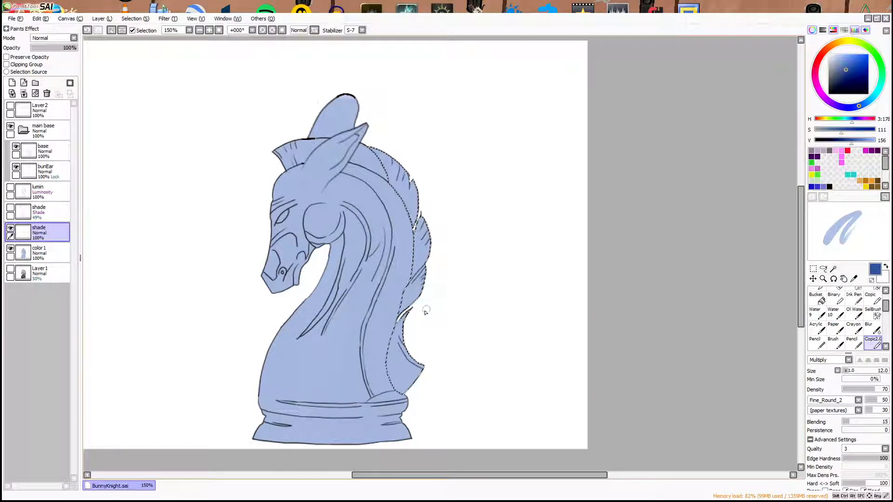
Step: Paint the darkest shadows along the lower edge of each mane tuft on the new shade layer
{"action": "left_click_drag", "start_coordinate": [400, 311], "coordinate": [420, 299]}
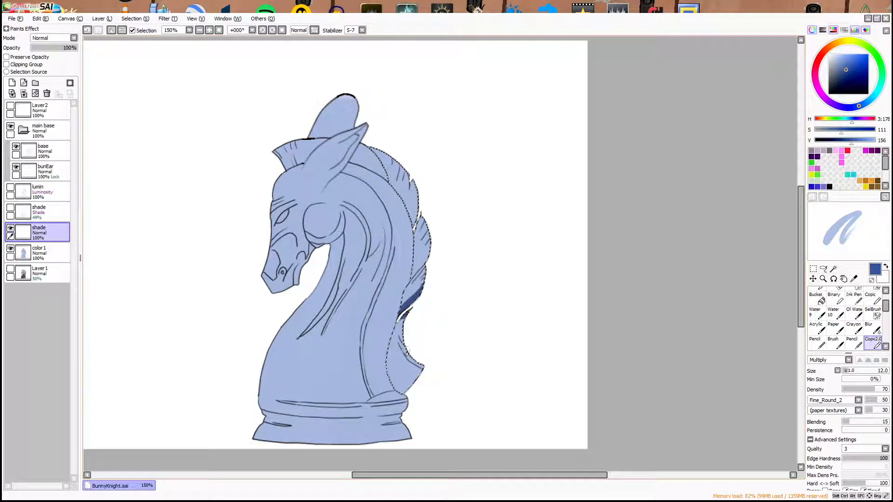
{"action": "left_click_drag", "start_coordinate": [402, 389], "coordinate": [422, 367]}
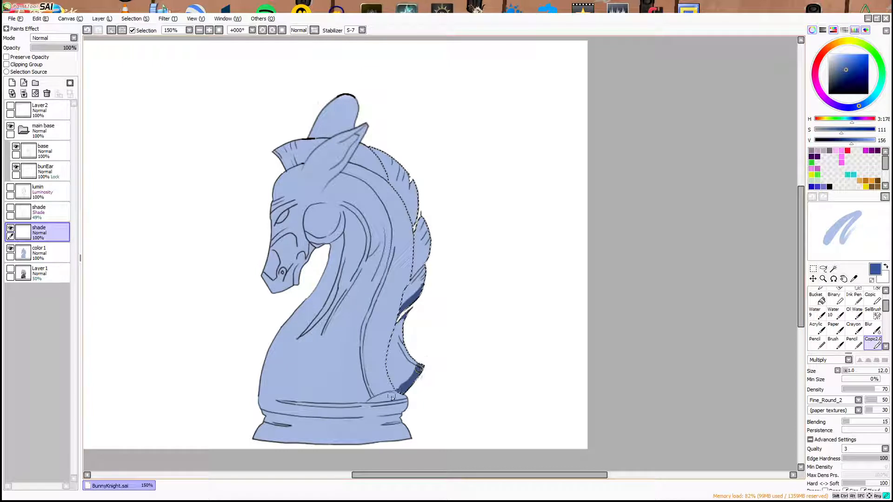
{"action": "left_click_drag", "start_coordinate": [413, 276], "coordinate": [429, 254]}
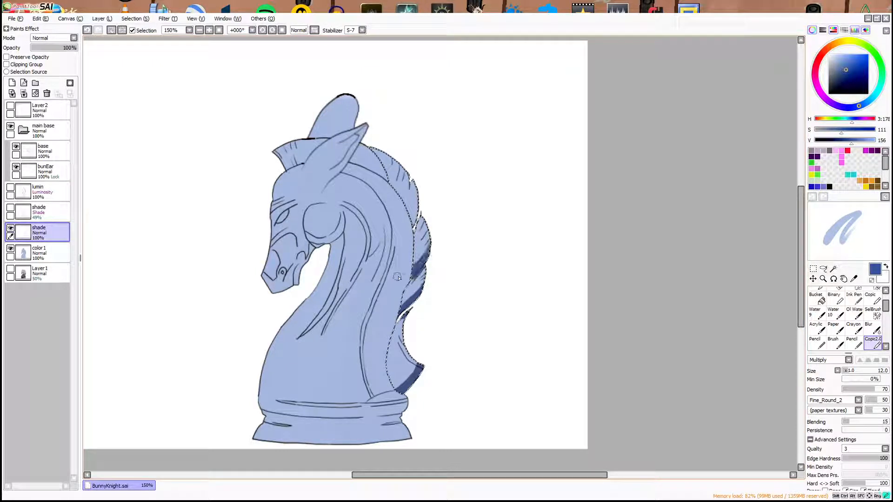
{"action": "left_click_drag", "start_coordinate": [418, 193], "coordinate": [408, 227]}
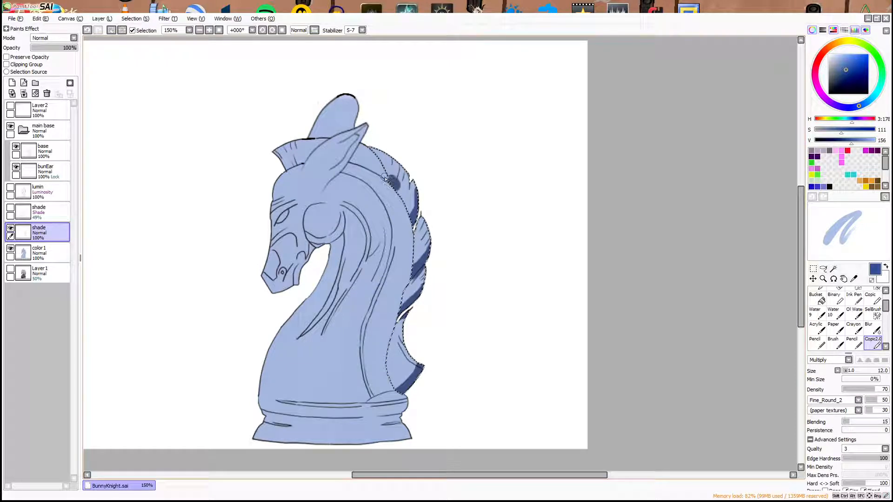
{"action": "left_click_drag", "start_coordinate": [380, 174], "coordinate": [401, 191]}
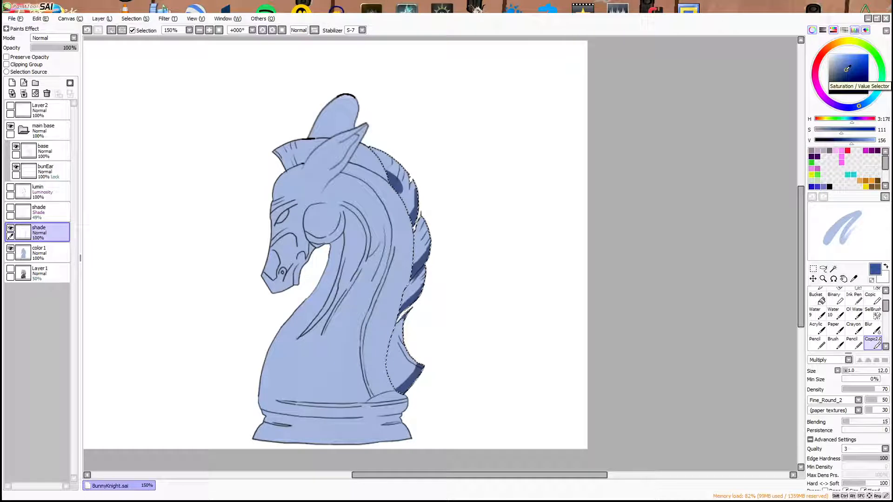
Step: Lighten the brush color to saturation 87, value 174 and paint midtone shading beside the dark mane shadows
{"action": "left_click_drag", "start_coordinate": [847, 69], "coordinate": [843, 66]}
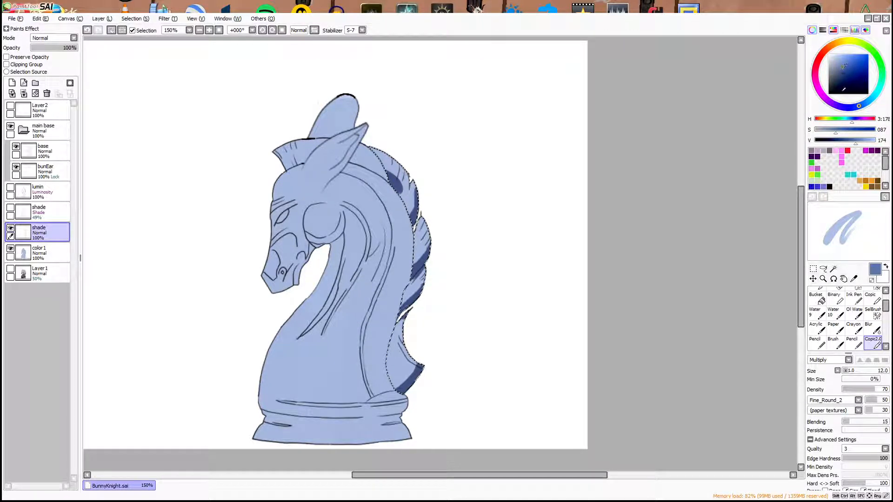
{"action": "mouse_move", "coordinate": [396, 381]}
{"action": "left_mouse_down"}
{"action": "mouse_move", "coordinate": [414, 356]}
{"action": "mouse_move", "coordinate": [383, 386]}
{"action": "left_mouse_up"}
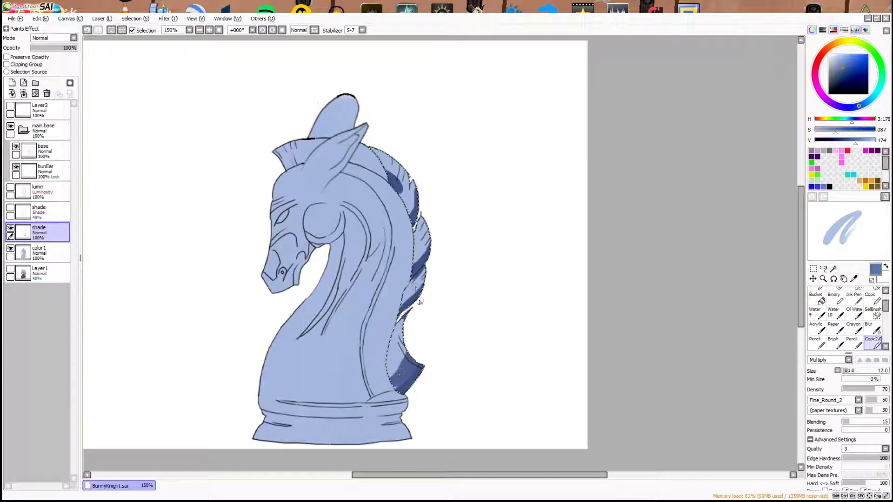
{"action": "left_click_drag", "start_coordinate": [406, 295], "coordinate": [425, 279]}
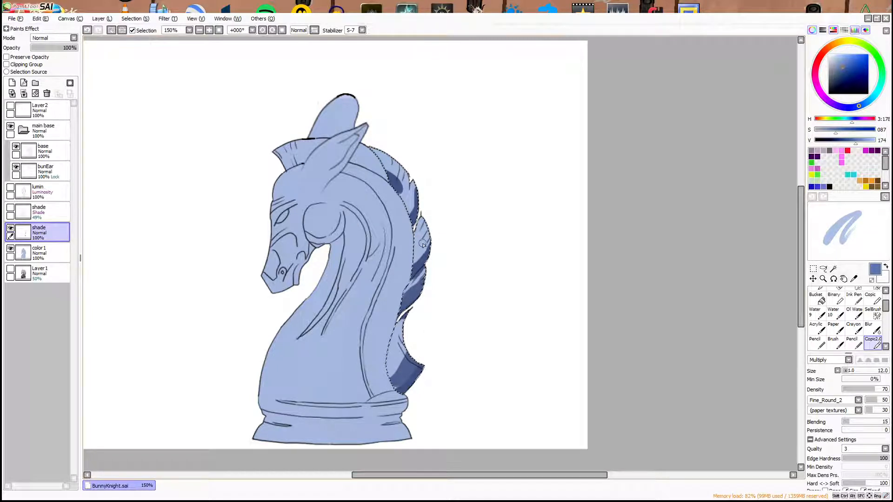
{"action": "left_click_drag", "start_coordinate": [402, 321], "coordinate": [411, 310]}
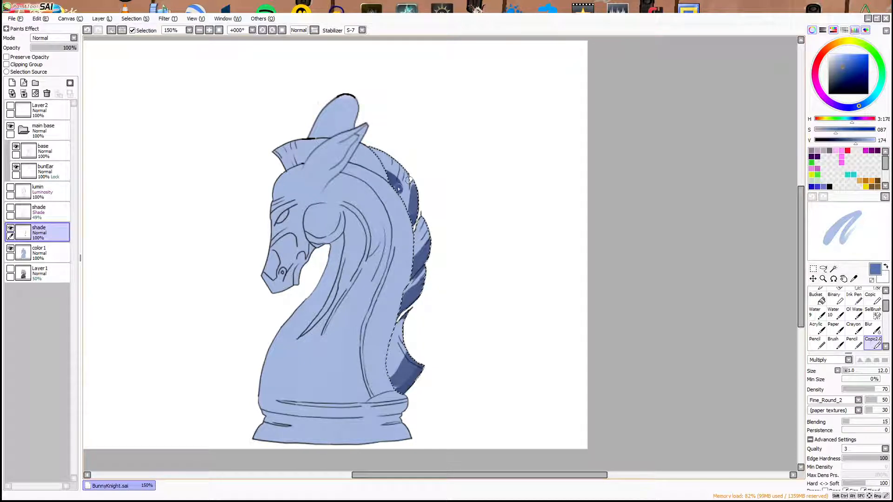
Step: Set the brush color to saturation 57, value 183 and paint the lightest shading band on the mane tufts
{"action": "left_click", "coordinate": [841, 63]}
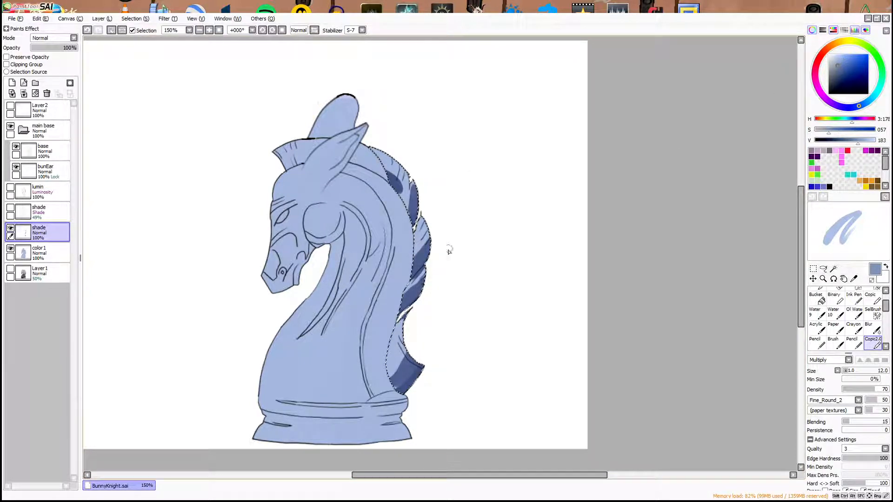
{"action": "left_click_drag", "start_coordinate": [413, 256], "coordinate": [431, 240]}
{"action": "left_click_drag", "start_coordinate": [424, 273], "coordinate": [403, 295]}
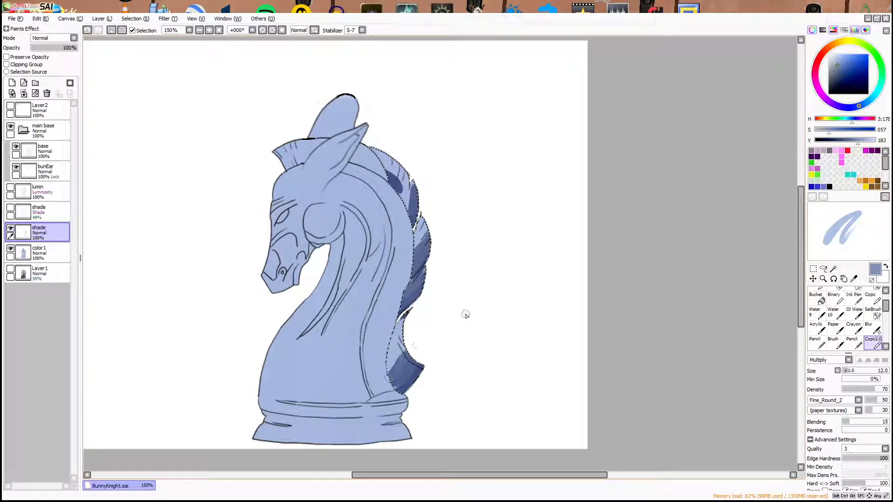
Step: Blend the shading bands across all the mane tufts with the Blur brush at size 70
{"action": "left_click", "coordinate": [873, 328]}
{"action": "mouse_move", "coordinate": [428, 239]}
{"action": "left_mouse_down"}
{"action": "mouse_move", "coordinate": [406, 190]}
{"action": "mouse_move", "coordinate": [425, 200]}
{"action": "mouse_move", "coordinate": [423, 191]}
{"action": "mouse_move", "coordinate": [403, 232]}
{"action": "mouse_move", "coordinate": [418, 161]}
{"action": "mouse_move", "coordinate": [442, 221]}
{"action": "left_mouse_up"}
{"action": "left_click_drag", "start_coordinate": [411, 272], "coordinate": [438, 281]}
{"action": "left_click_drag", "start_coordinate": [377, 326], "coordinate": [467, 275]}
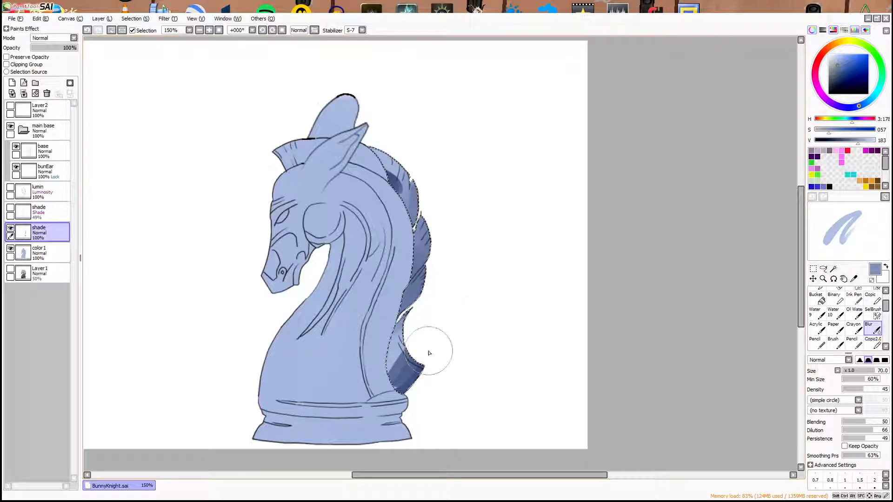
{"action": "left_click_drag", "start_coordinate": [428, 353], "coordinate": [405, 331]}
{"action": "left_click_drag", "start_coordinate": [407, 372], "coordinate": [401, 350]}
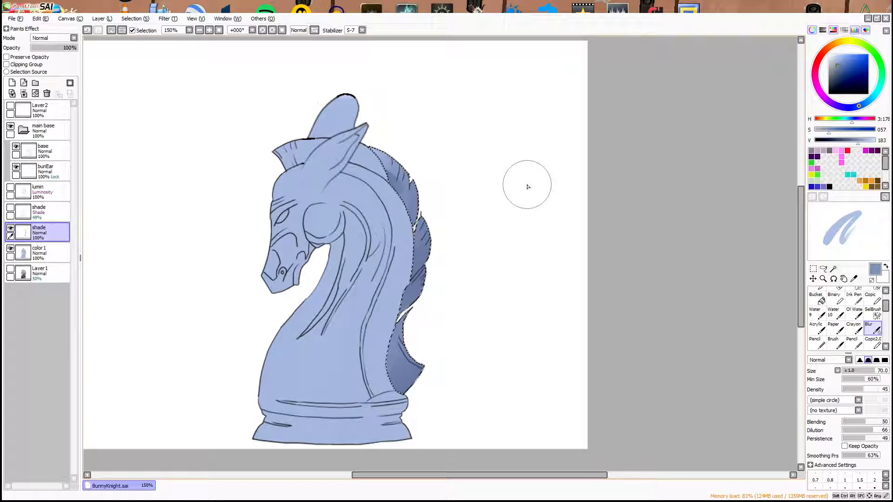
Step: Set the shade layer's opacity to 99% and add a new layer named hilight above it
{"action": "mouse_move", "coordinate": [73, 48]}
{"action": "left_mouse_down"}
{"action": "mouse_move", "coordinate": [49, 51]}
{"action": "mouse_move", "coordinate": [61, 52]}
{"action": "left_mouse_up"}
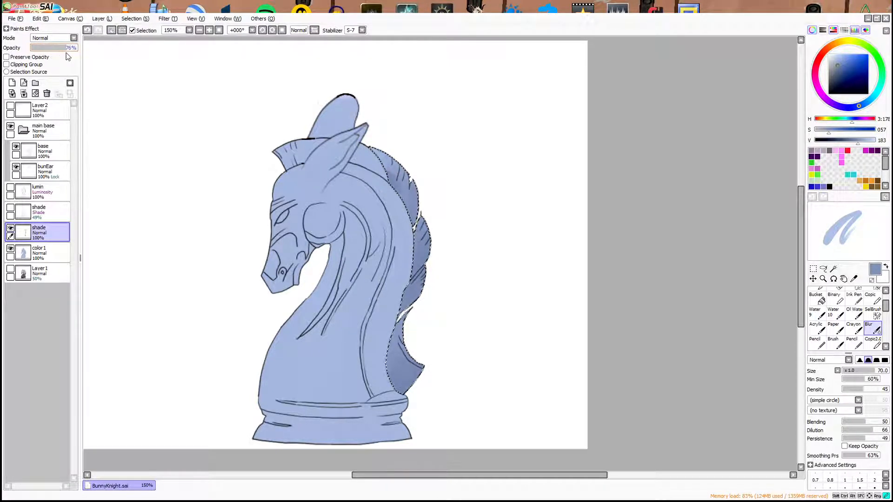
{"action": "mouse_move", "coordinate": [68, 53]}
{"action": "left_mouse_down"}
{"action": "mouse_move", "coordinate": [80, 58]}
{"action": "mouse_move", "coordinate": [21, 61]}
{"action": "mouse_move", "coordinate": [93, 69]}
{"action": "mouse_move", "coordinate": [76, 65]}
{"action": "left_mouse_up"}
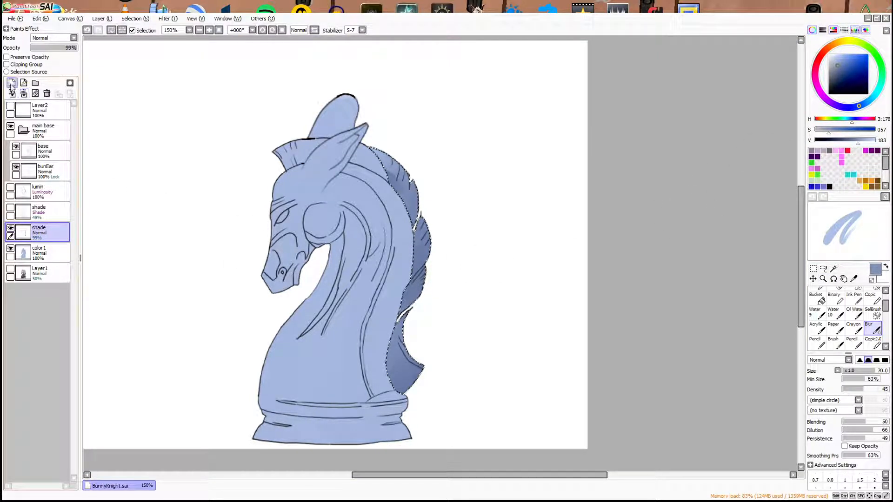
{"action": "left_click", "coordinate": [12, 84]}
{"action": "double_click", "coordinate": [40, 224]}
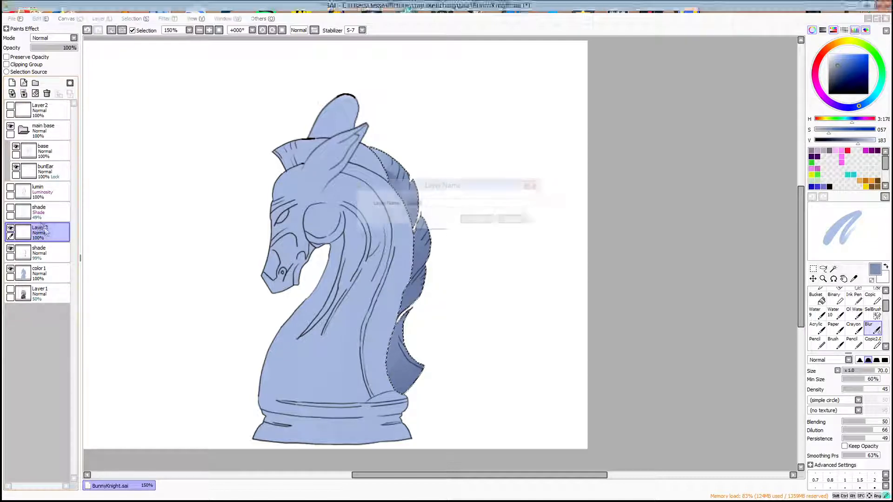
{"action": "type", "text": "hilight"}
{"action": "key", "text": "Return"}
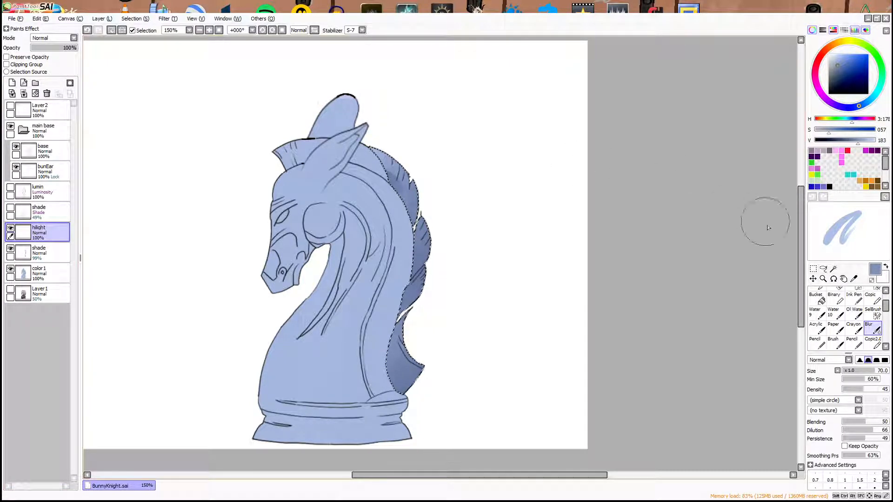
Step: Sample the body's blue from the neck and lighten it to saturation 30, value 222 as the highlight color
{"action": "left_click", "coordinate": [855, 280]}
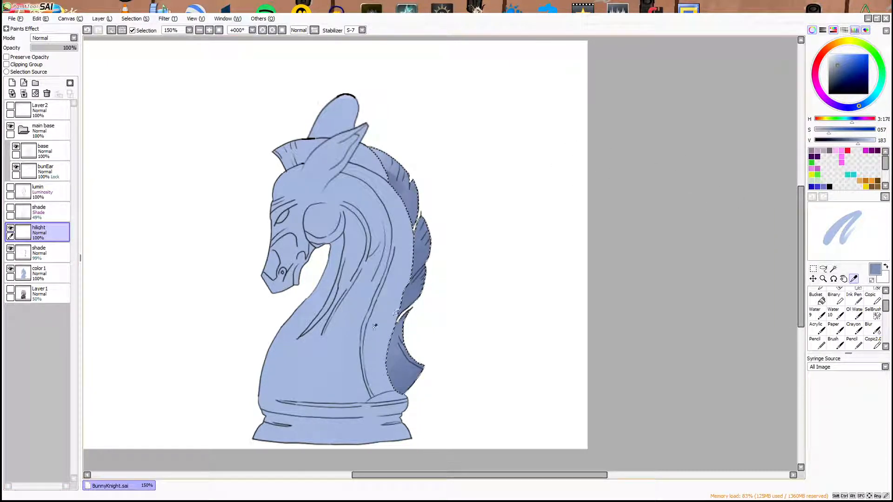
{"action": "left_click", "coordinate": [379, 317]}
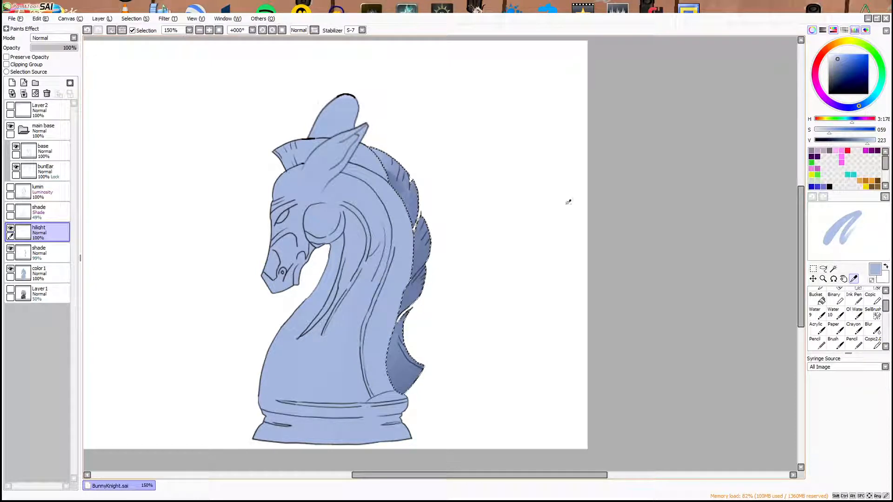
{"action": "left_click", "coordinate": [344, 341]}
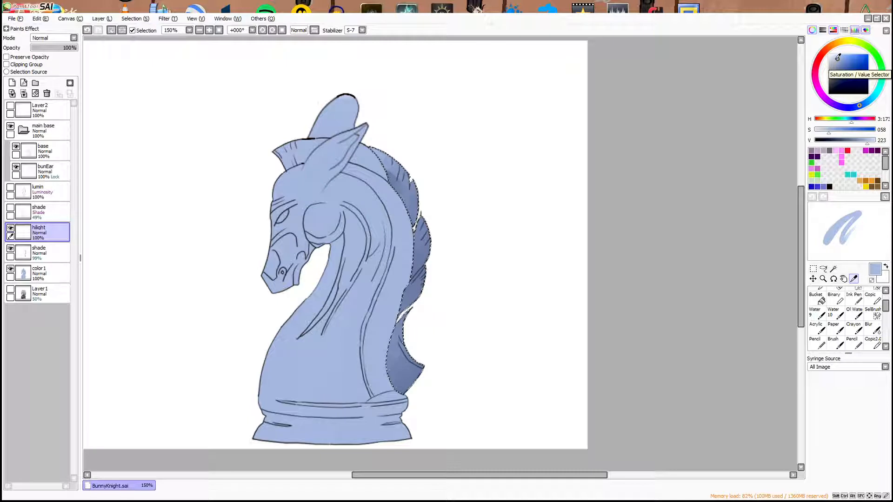
{"action": "left_click", "coordinate": [835, 59]}
{"action": "left_click", "coordinate": [834, 59]}
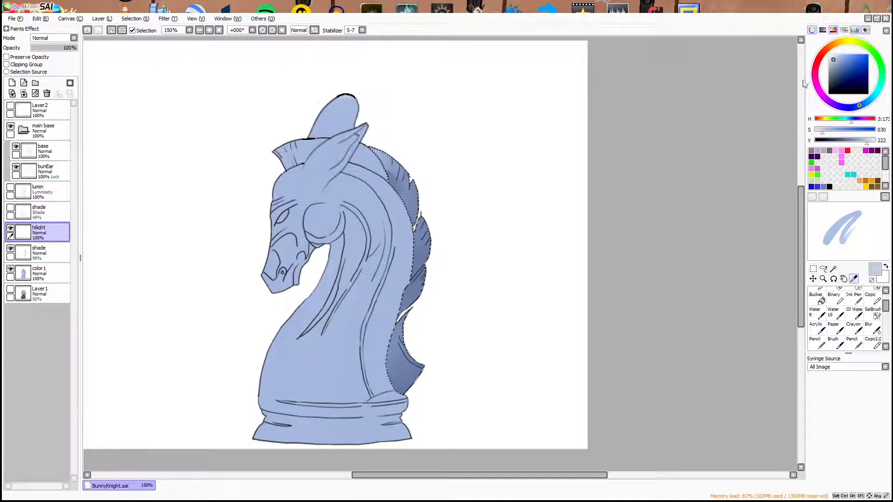
Step: Paint highlights on the mane tufts with the Copic2.0 brush, set a saturation 45, value 207 tone, and blend with the Blur brush
{"action": "left_click", "coordinate": [873, 343]}
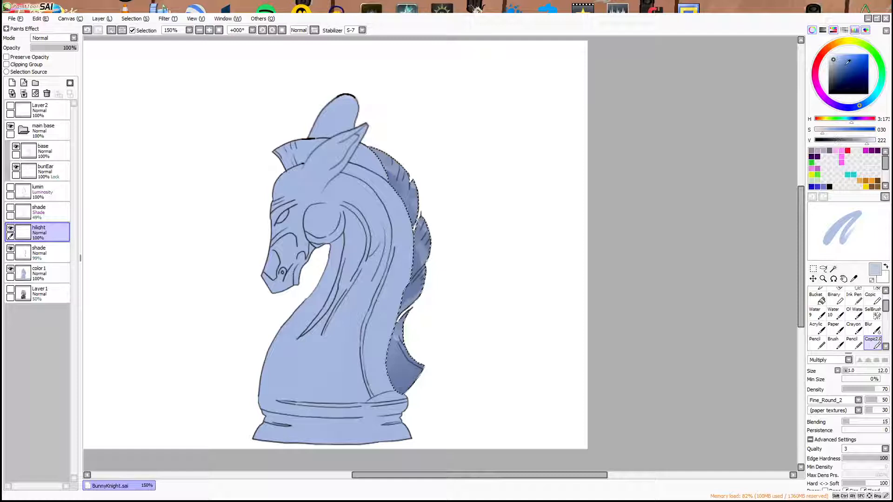
{"action": "left_click", "coordinate": [836, 62]}
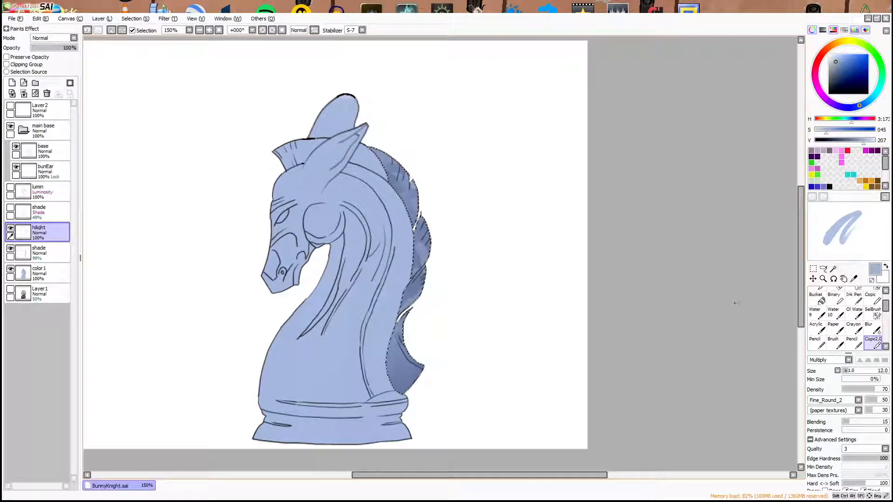
{"action": "left_click", "coordinate": [875, 329]}
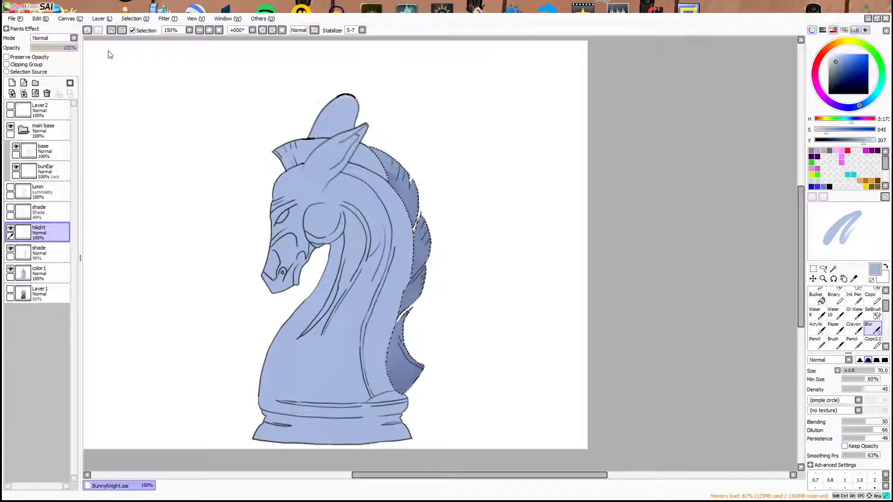
Step: Lower the hilight layer's opacity to 3% and open its blending mode choices
{"action": "left_click_drag", "start_coordinate": [67, 49], "coordinate": [32, 43]}
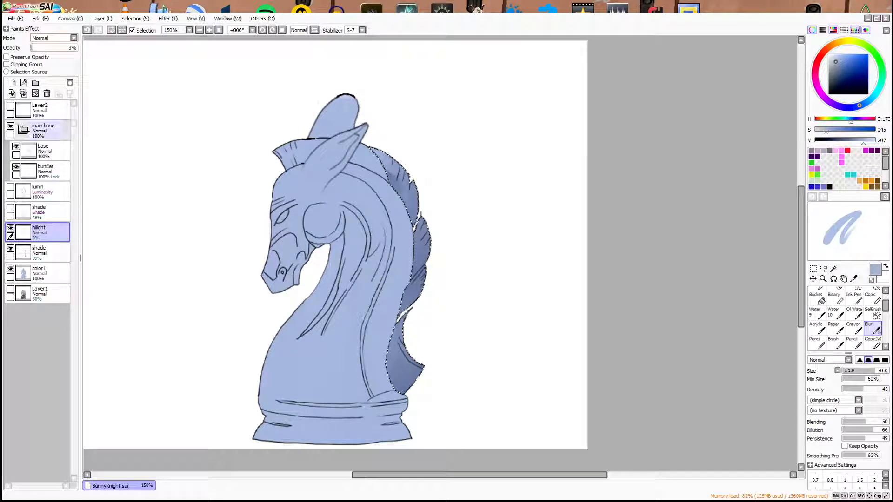
{"action": "left_click", "coordinate": [56, 38]}
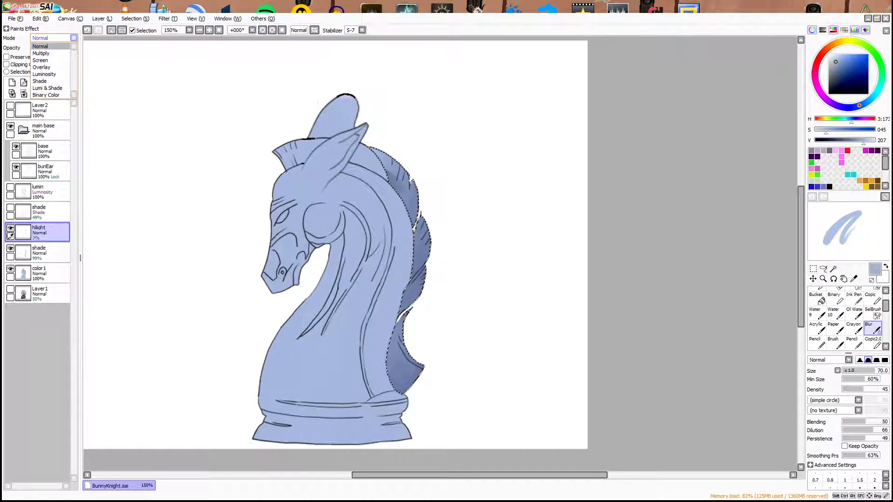
{"action": "left_click", "coordinate": [39, 234]}
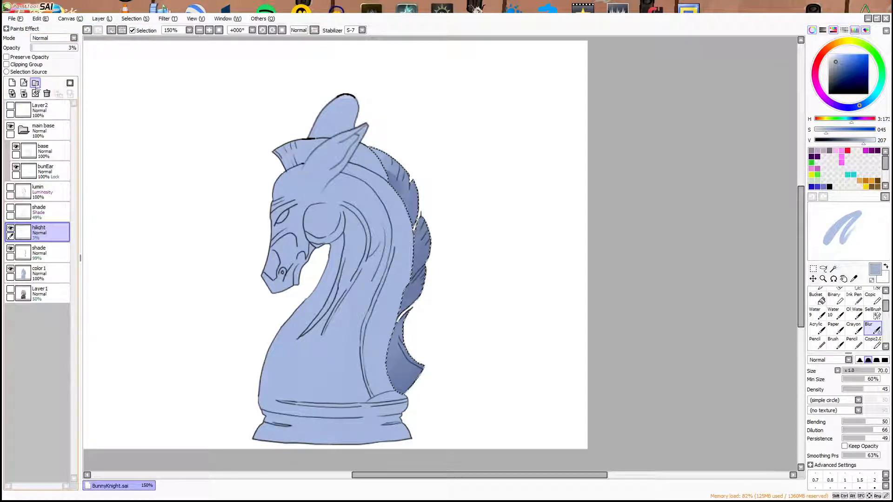
Step: Delete the hilight layer and the Normal-mode shade layer, and add a new Multiply layer above color1
{"action": "left_click", "coordinate": [48, 94]}
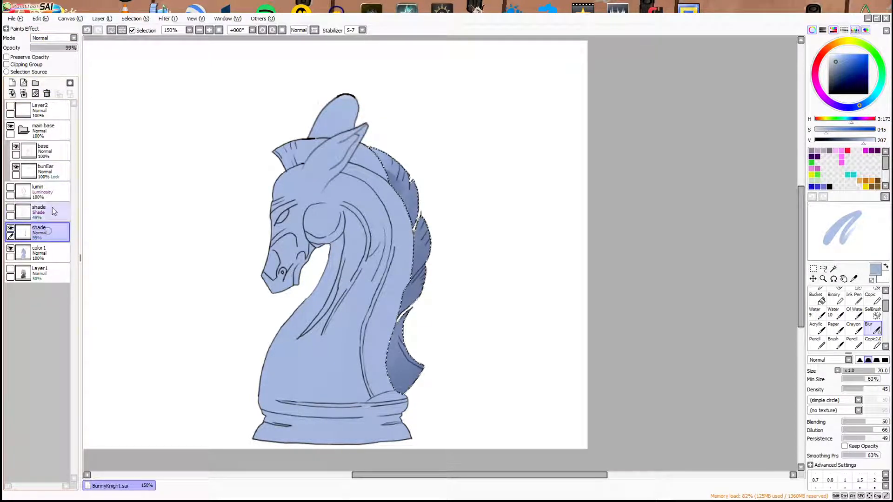
{"action": "left_click", "coordinate": [46, 93]}
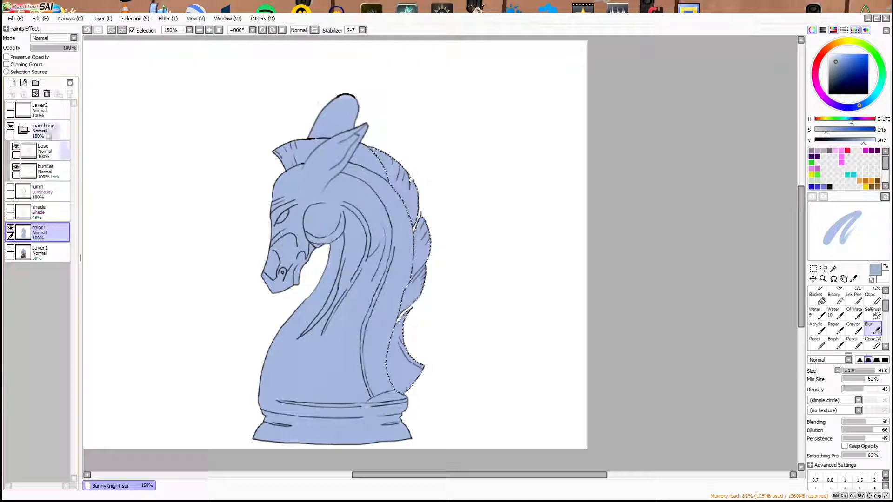
{"action": "left_click", "coordinate": [12, 83]}
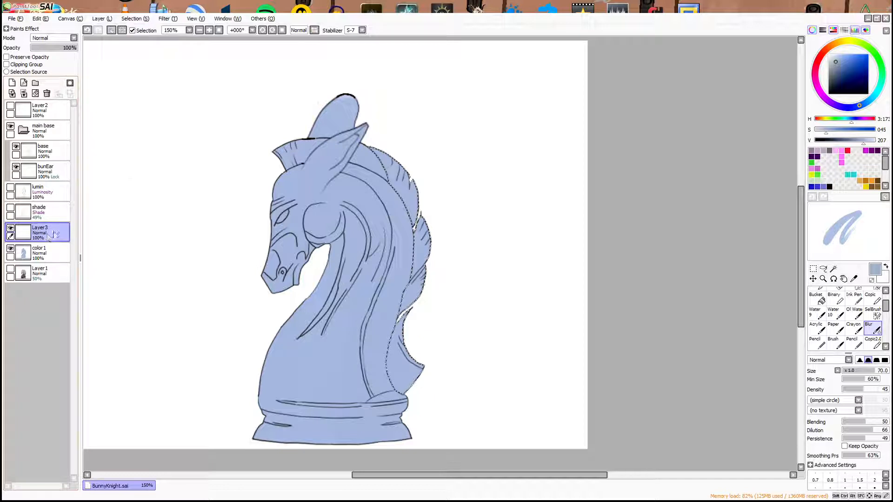
{"action": "left_click", "coordinate": [66, 38]}
{"action": "left_click", "coordinate": [56, 52]}
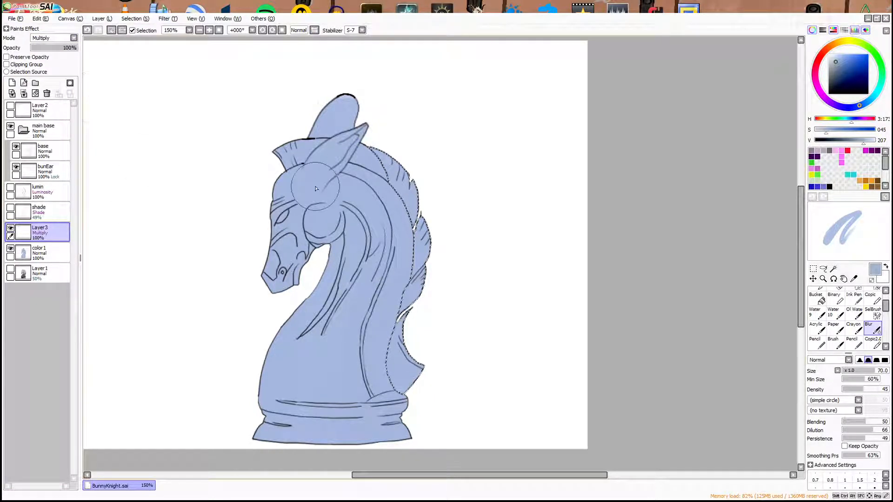
Step: Sample the base blue from the neck and paint shadows over the mane tufts with the Copic2.0 brush on the Multiply layer
{"action": "left_click", "coordinate": [873, 344]}
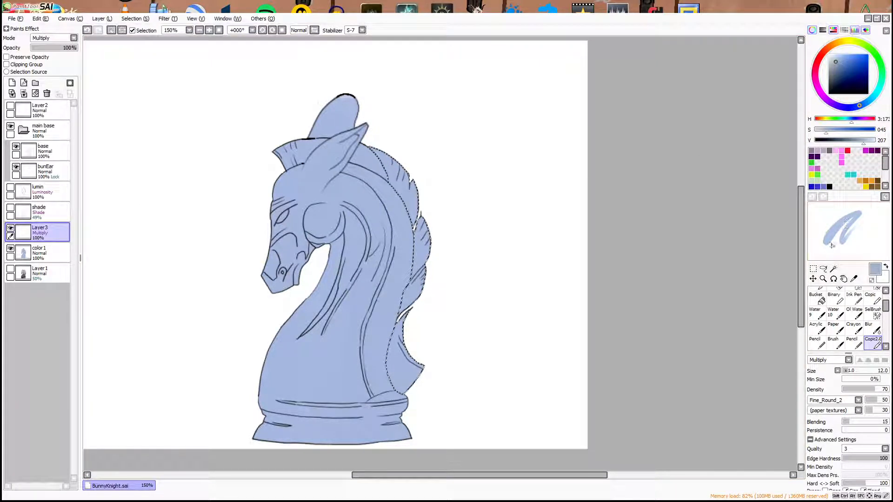
{"action": "left_click", "coordinate": [853, 279]}
{"action": "left_click", "coordinate": [388, 305]}
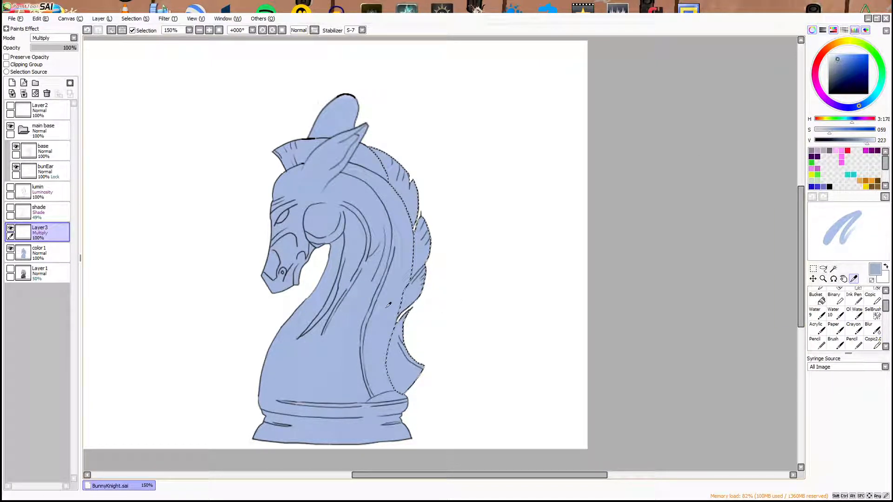
{"action": "left_click", "coordinate": [873, 343]}
{"action": "left_click_drag", "start_coordinate": [372, 152], "coordinate": [407, 189]}
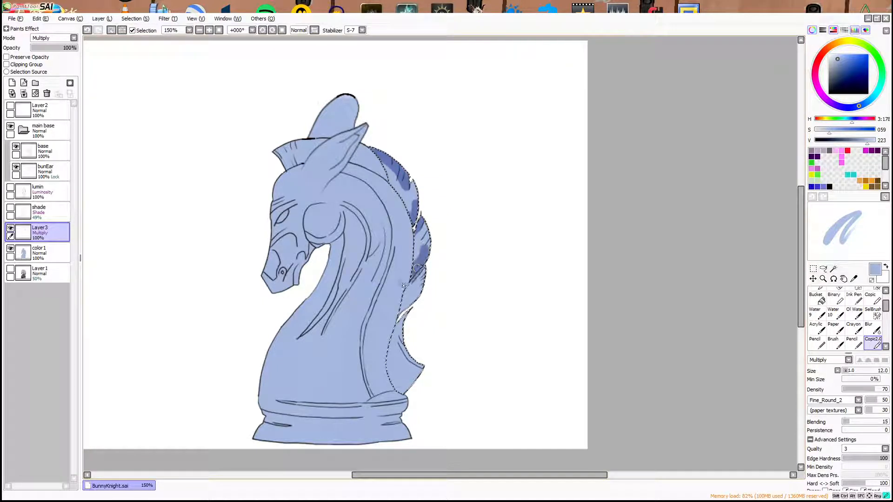
{"action": "left_click_drag", "start_coordinate": [403, 311], "coordinate": [424, 295]}
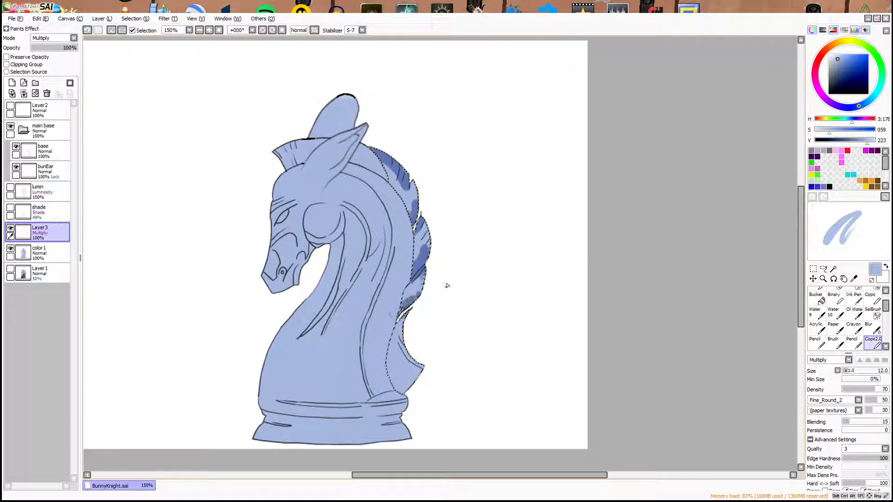
{"action": "mouse_move", "coordinate": [412, 388]}
{"action": "left_mouse_down"}
{"action": "mouse_move", "coordinate": [421, 370]}
{"action": "mouse_move", "coordinate": [403, 392]}
{"action": "mouse_move", "coordinate": [388, 359]}
{"action": "mouse_move", "coordinate": [396, 388]}
{"action": "mouse_move", "coordinate": [421, 373]}
{"action": "mouse_move", "coordinate": [407, 384]}
{"action": "left_mouse_up"}
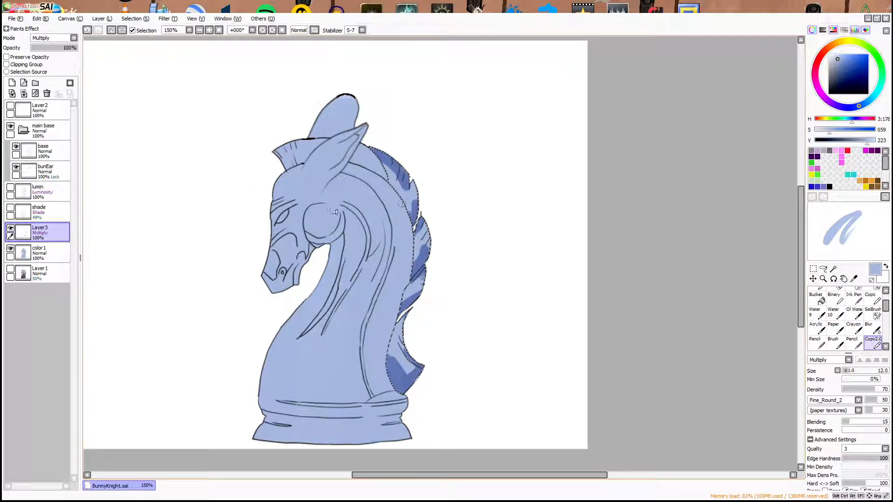
{"action": "left_click_drag", "start_coordinate": [403, 313], "coordinate": [418, 284]}
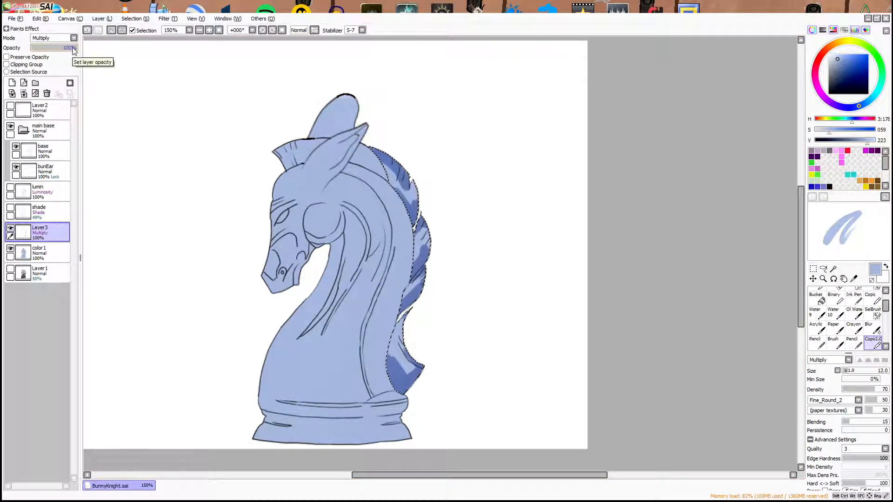
Step: Try the Multiply layer at 26% opacity, restore it to 100%, and blend the mane shadows with the Blur brush at size 70
{"action": "mouse_move", "coordinate": [73, 48]}
{"action": "left_mouse_down"}
{"action": "mouse_move", "coordinate": [37, 52]}
{"action": "mouse_move", "coordinate": [73, 57]}
{"action": "mouse_move", "coordinate": [15, 52]}
{"action": "mouse_move", "coordinate": [76, 53]}
{"action": "mouse_move", "coordinate": [40, 48]}
{"action": "left_mouse_up"}
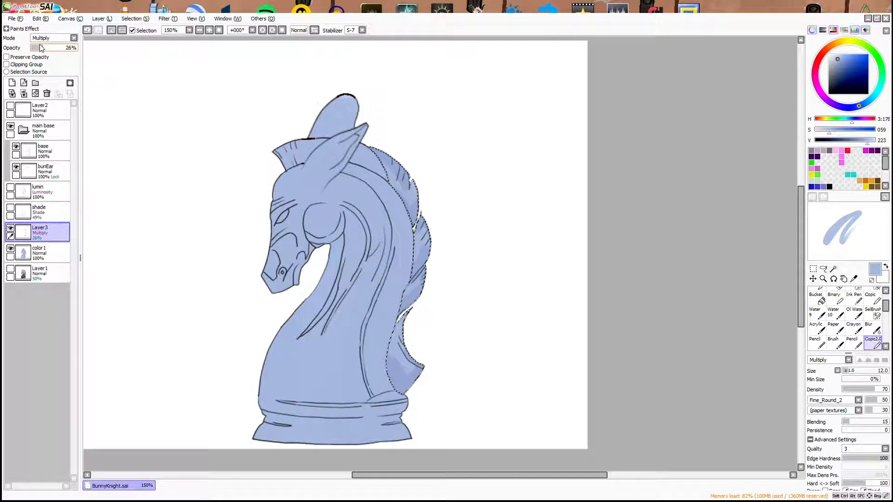
{"action": "left_click", "coordinate": [873, 329]}
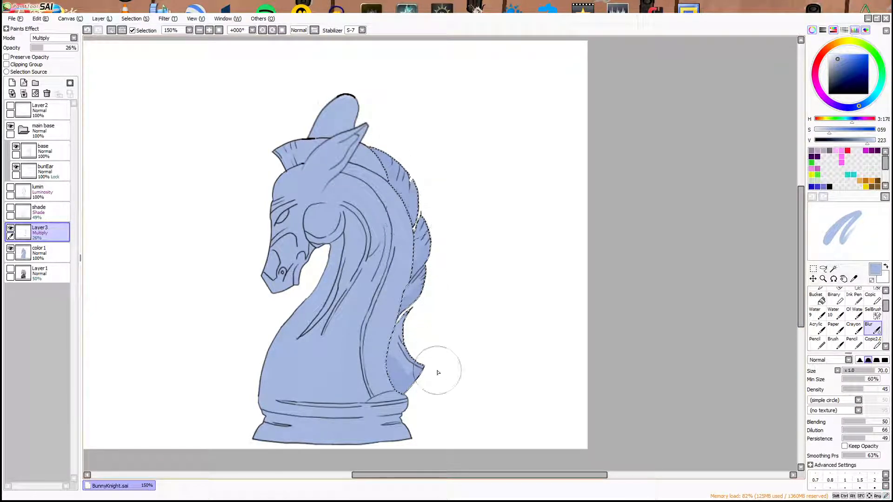
{"action": "left_click_drag", "start_coordinate": [44, 47], "coordinate": [88, 54]}
{"action": "mouse_move", "coordinate": [425, 249]}
{"action": "left_mouse_down"}
{"action": "mouse_move", "coordinate": [427, 280]}
{"action": "mouse_move", "coordinate": [421, 260]}
{"action": "left_mouse_up"}
{"action": "mouse_move", "coordinate": [401, 366]}
{"action": "left_mouse_down"}
{"action": "mouse_move", "coordinate": [418, 378]}
{"action": "mouse_move", "coordinate": [428, 349]}
{"action": "left_mouse_up"}
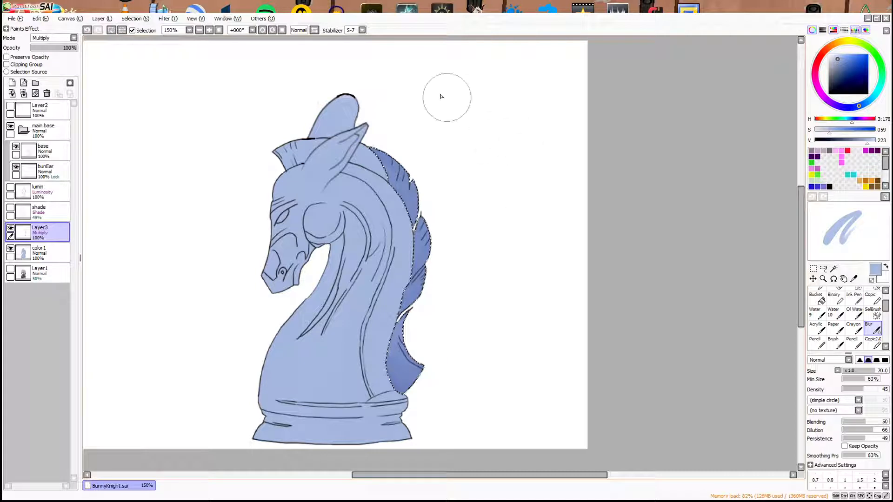
Step: Lower the Multiply layer's opacity to 18%
{"action": "left_click_drag", "start_coordinate": [72, 48], "coordinate": [42, 48]}
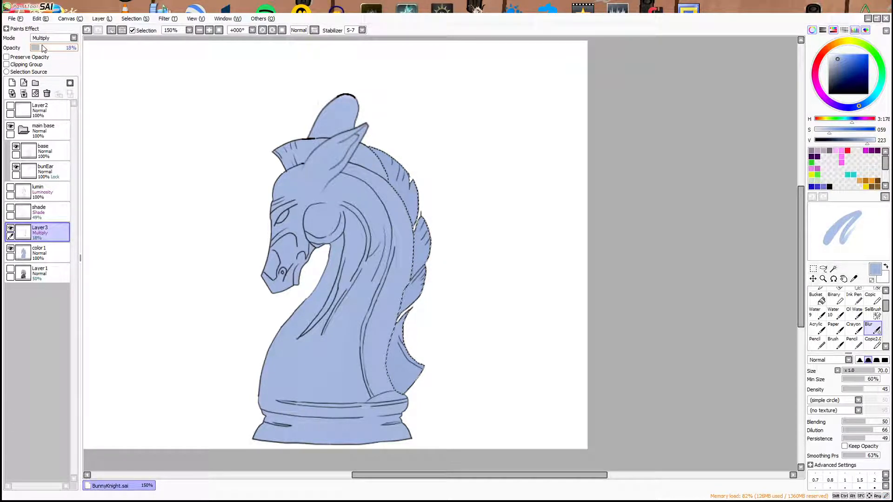